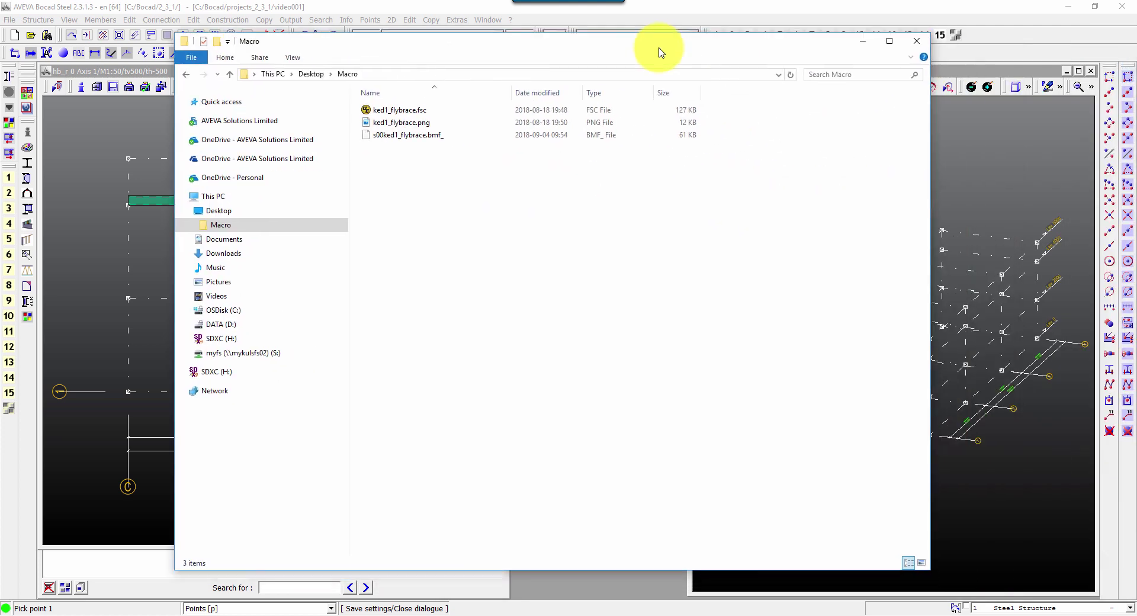
# Step: Select the three ked1_flybrace files in Macro and open a second Explorer window on the right
pyautogui.moveTo(660, 51); pyautogui.dragTo(697, 58)
pyautogui.click(449, 118)
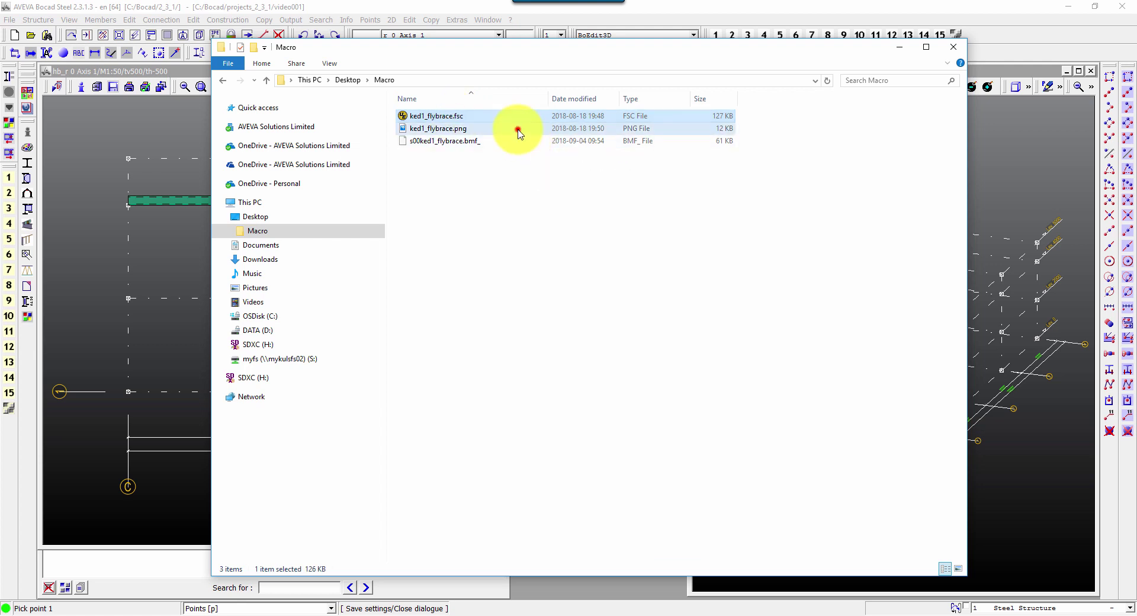
pyautogui.click(518, 128)
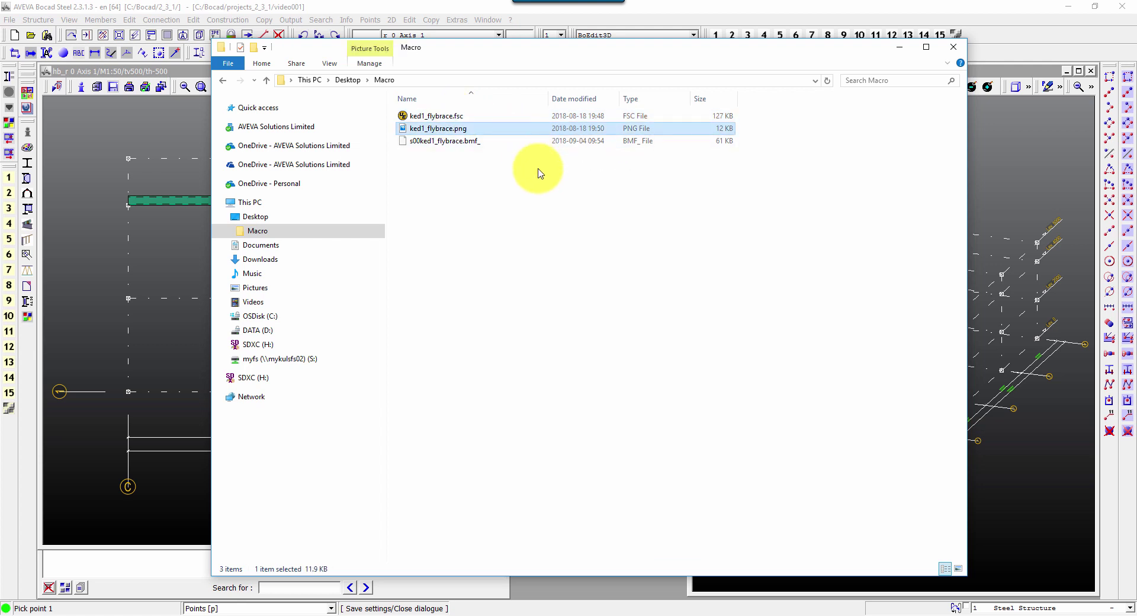
pyautogui.click(490, 141)
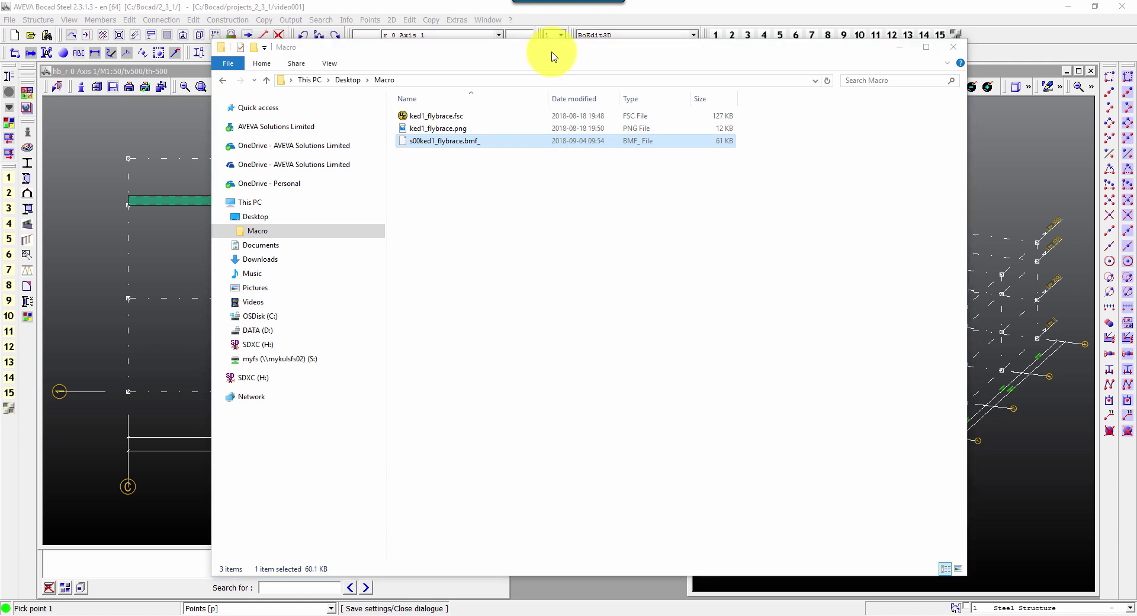
pyautogui.press('super+e')
pyautogui.moveTo(541, 56); pyautogui.dragTo(770, 74)
# Step: Move ked1_flybrace.fsc into C:\Bocad\client_2_3_1\dspe
pyautogui.doubleClick(704, 246)
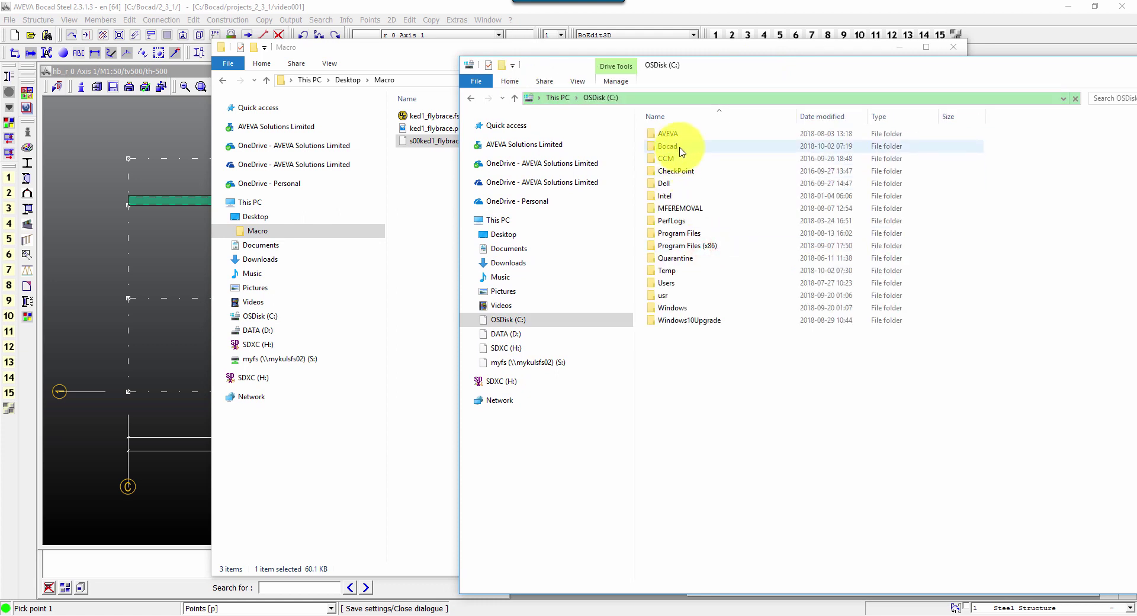
pyautogui.doubleClick(680, 147)
pyautogui.doubleClick(697, 234)
pyautogui.doubleClick(687, 186)
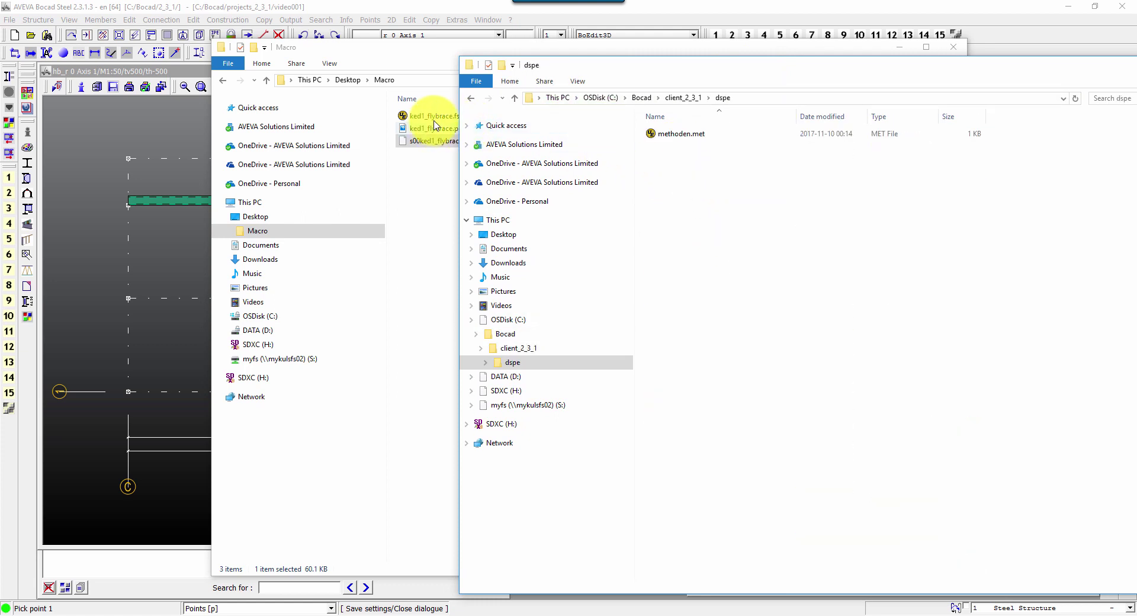
pyautogui.moveTo(433, 115); pyautogui.dragTo(784, 237)
# Step: Move ked1_flybrace.png into client_2_3_1\macexpl\bitmaps and return to client_2_3_1
pyautogui.click(684, 97)
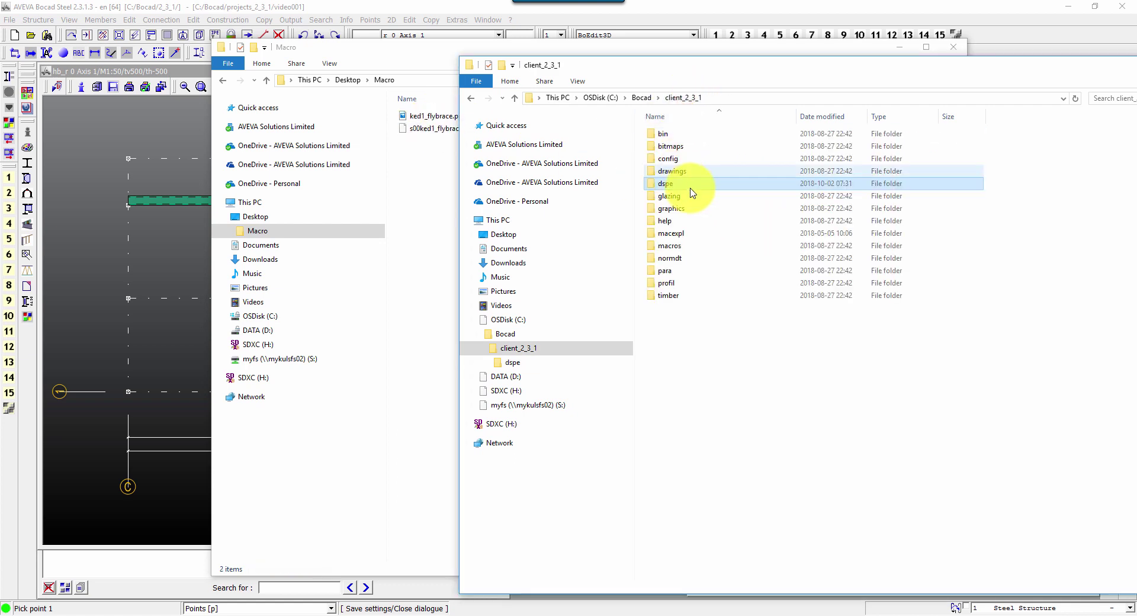
pyautogui.doubleClick(672, 233)
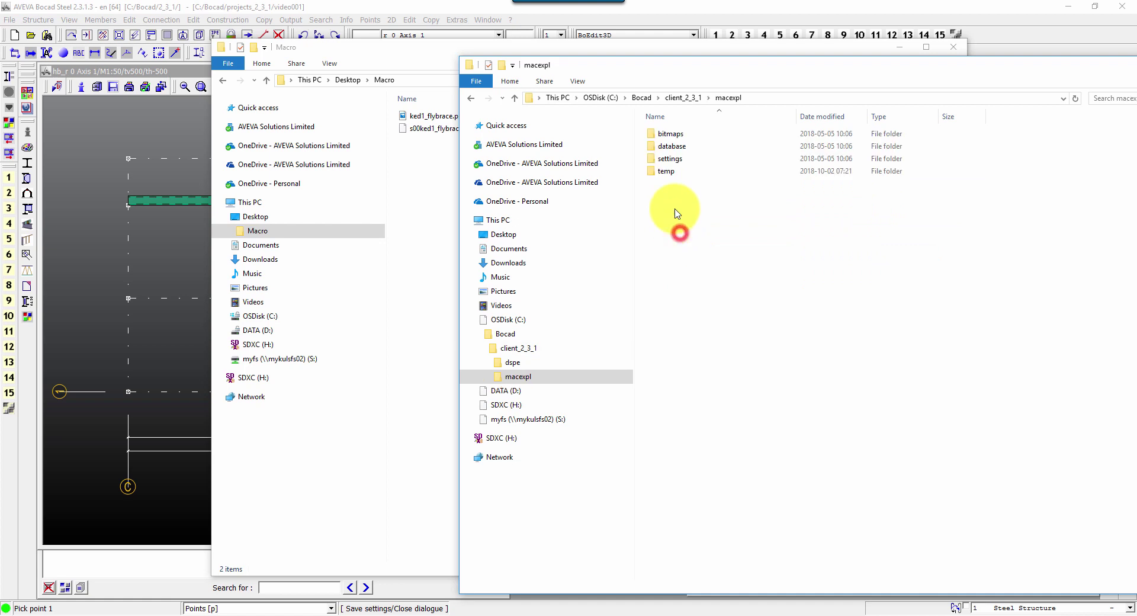
pyautogui.doubleClick(671, 134)
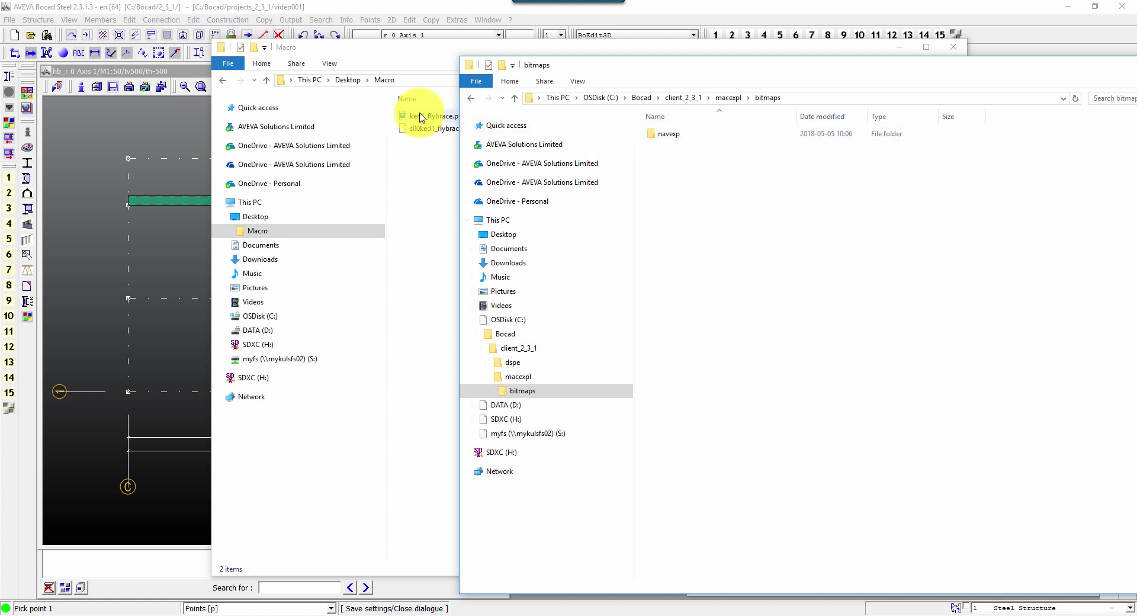
pyautogui.moveTo(423, 116); pyautogui.dragTo(792, 223)
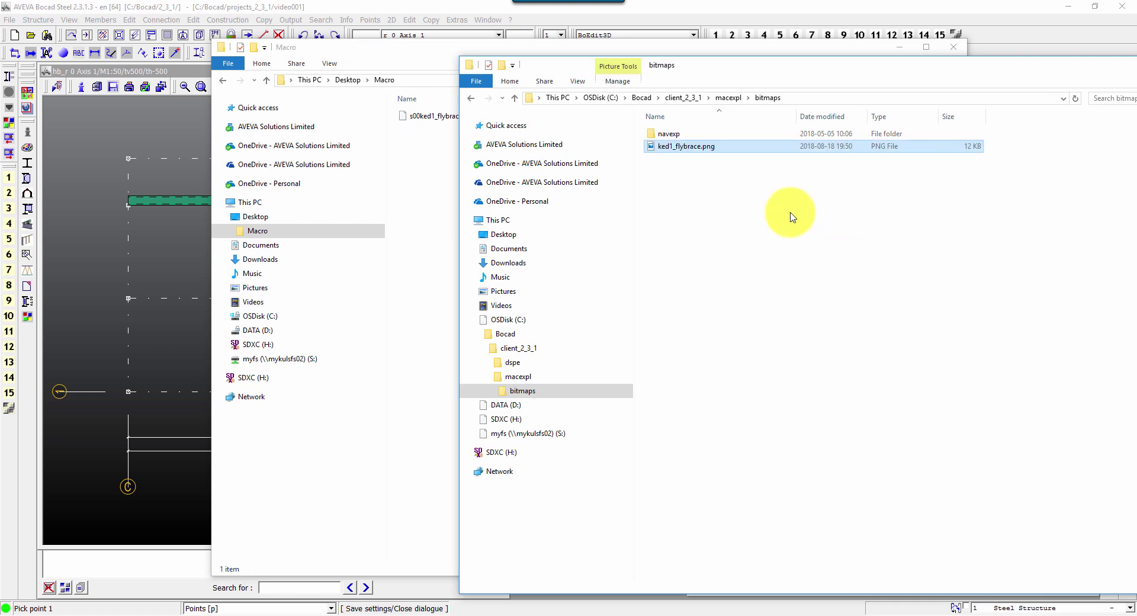
pyautogui.click(693, 100)
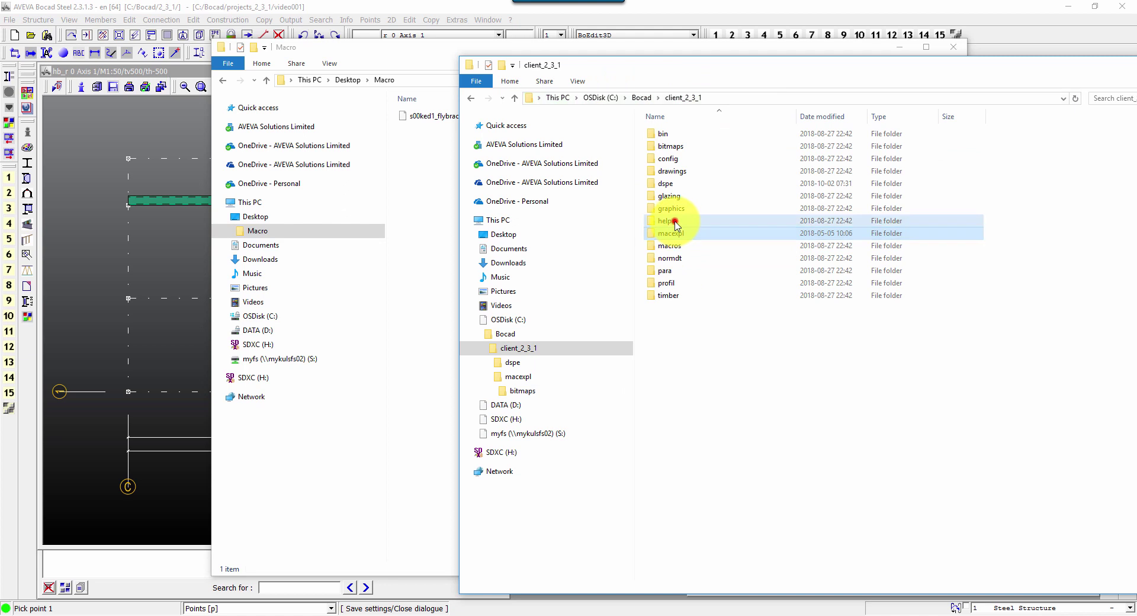
pyautogui.click(675, 222)
# Step: Create a new folder named konstr inside the help folder
pyautogui.doubleClick(676, 222)
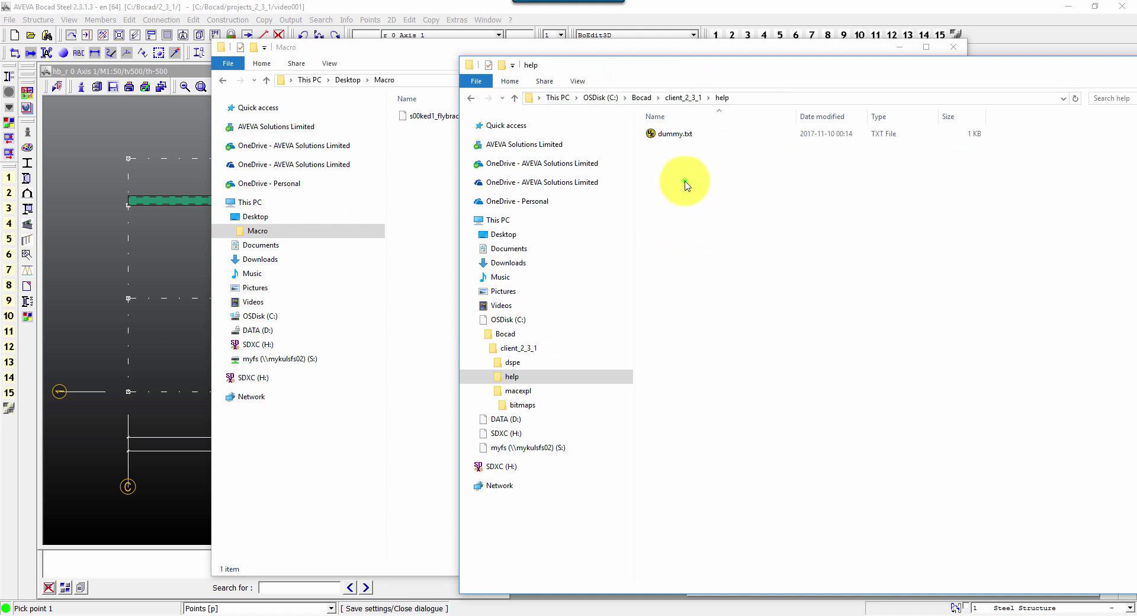
pyautogui.rightClick(686, 184)
pyautogui.moveTo(600, 324)
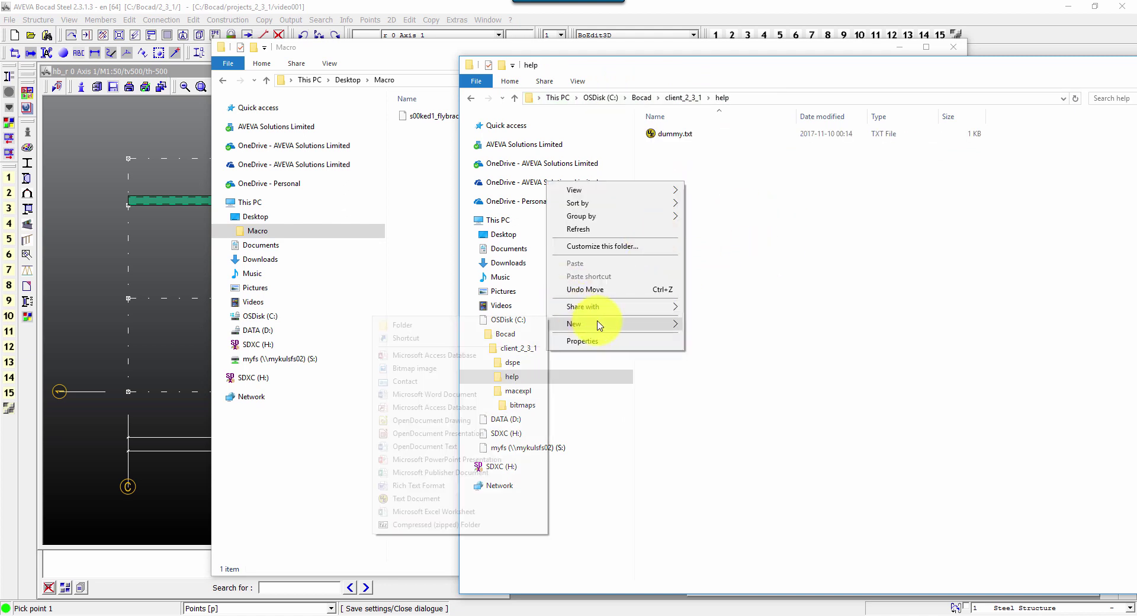
pyautogui.click(508, 325)
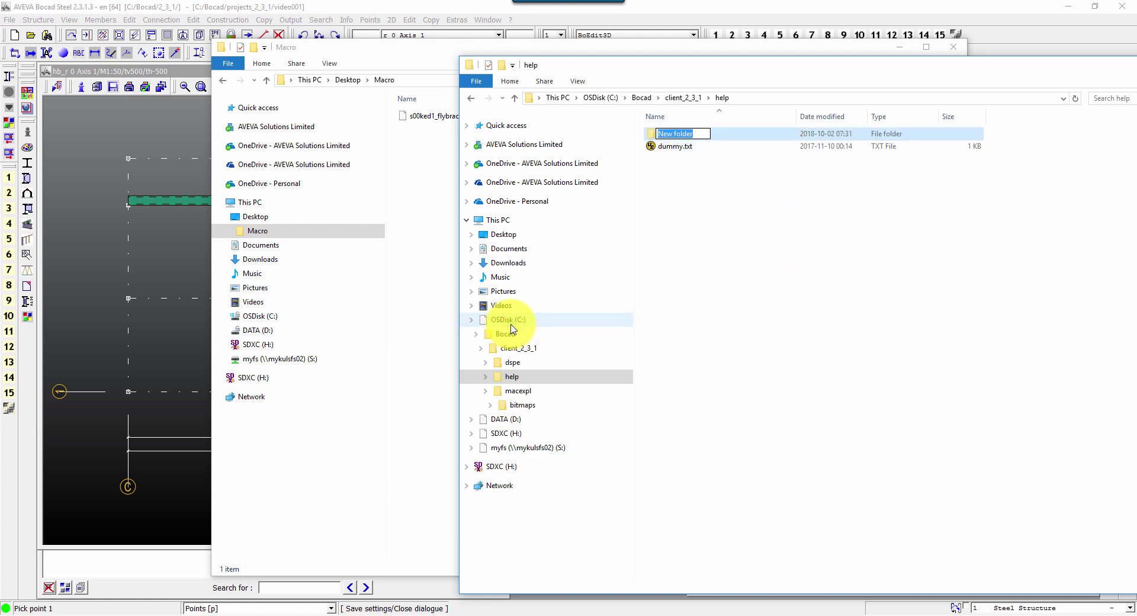
pyautogui.write('konst')
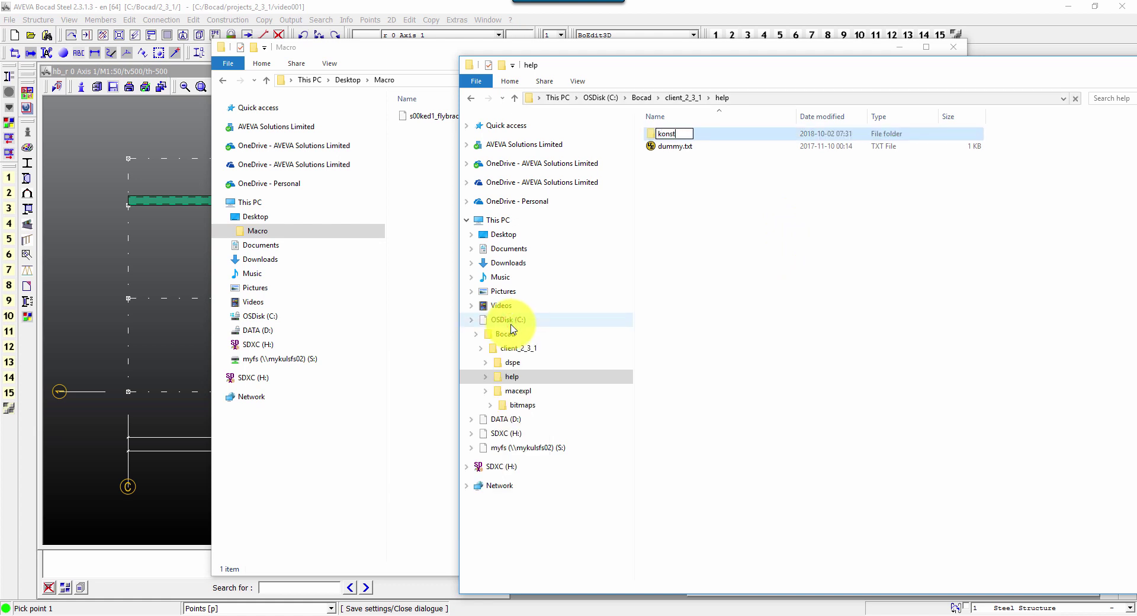
pyautogui.write('r')
pyautogui.press('Escape')
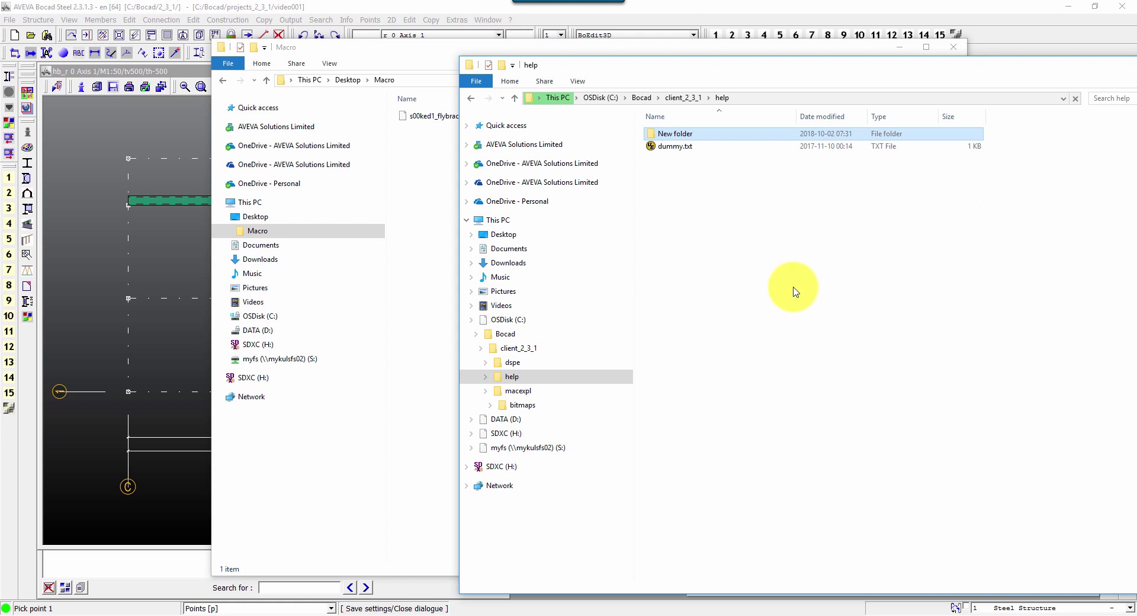
pyautogui.click(794, 286)
# Step: Create a ked folder inside konstr, move s00ked1_flybrace.bmf_ into it, and return to Bocad
pyautogui.doubleClick(689, 133)
pyautogui.rightClick(721, 209)
pyautogui.moveTo(684, 348)
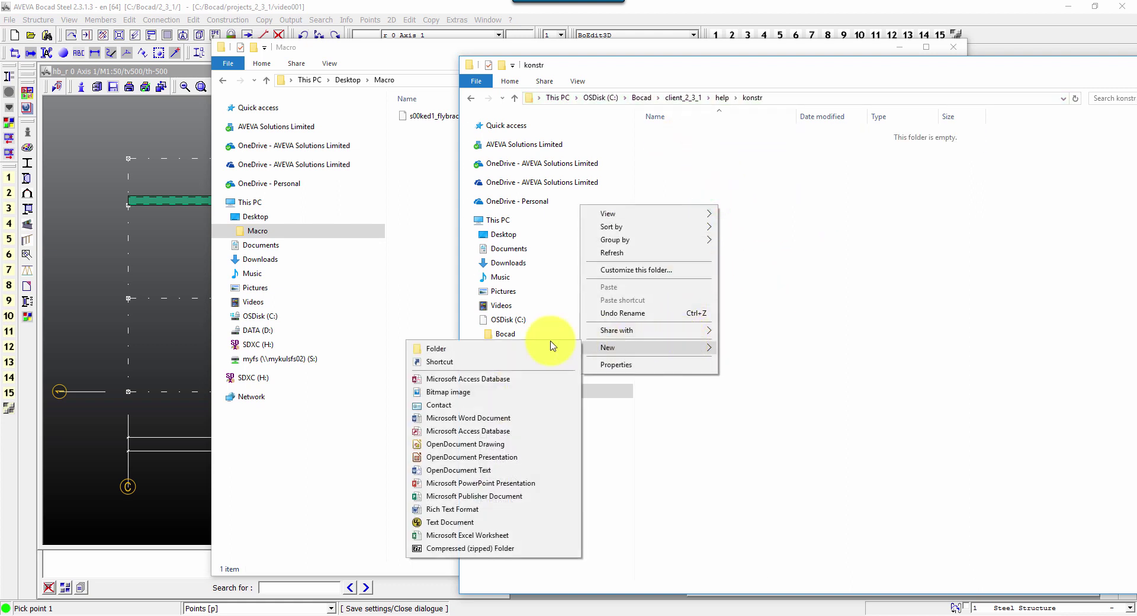
pyautogui.click(538, 351)
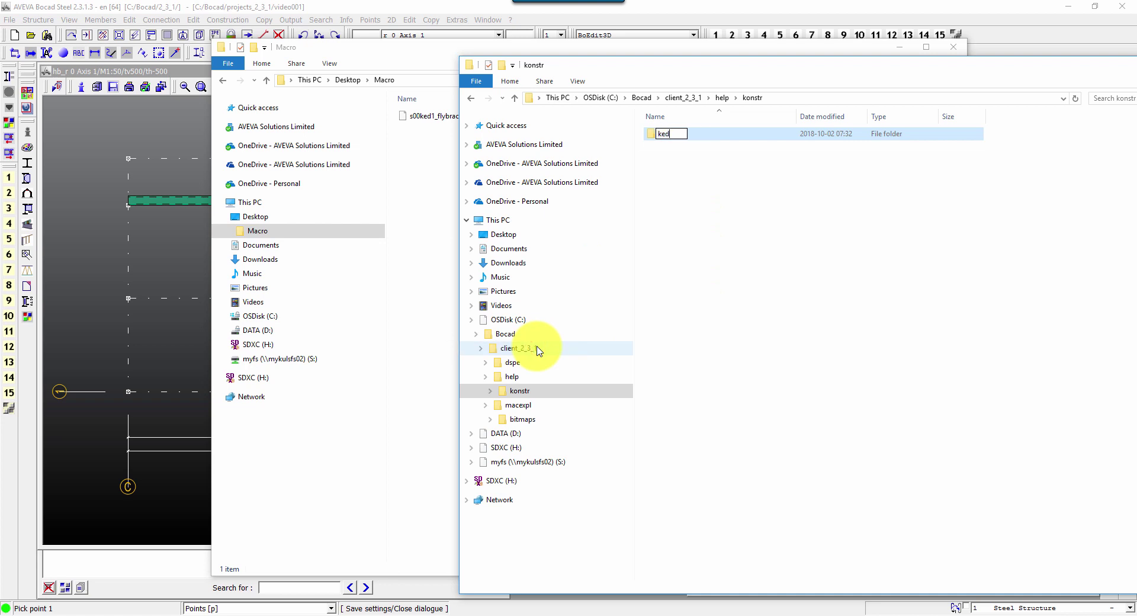
pyautogui.write('ked')
pyautogui.press('Return')
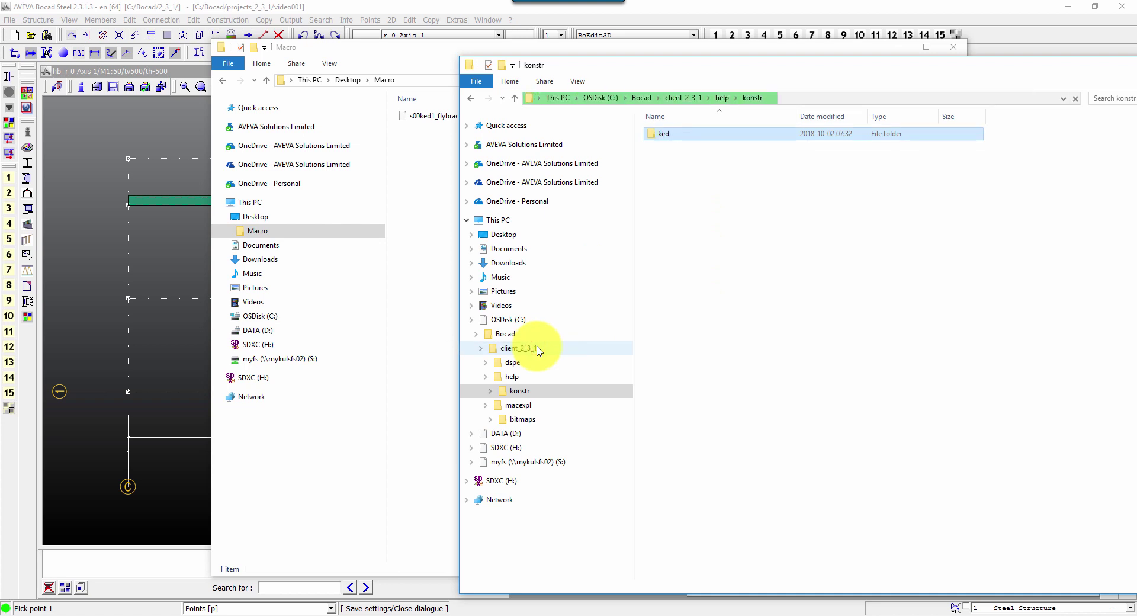
pyautogui.press('Return')
pyautogui.moveTo(426, 116); pyautogui.dragTo(794, 213)
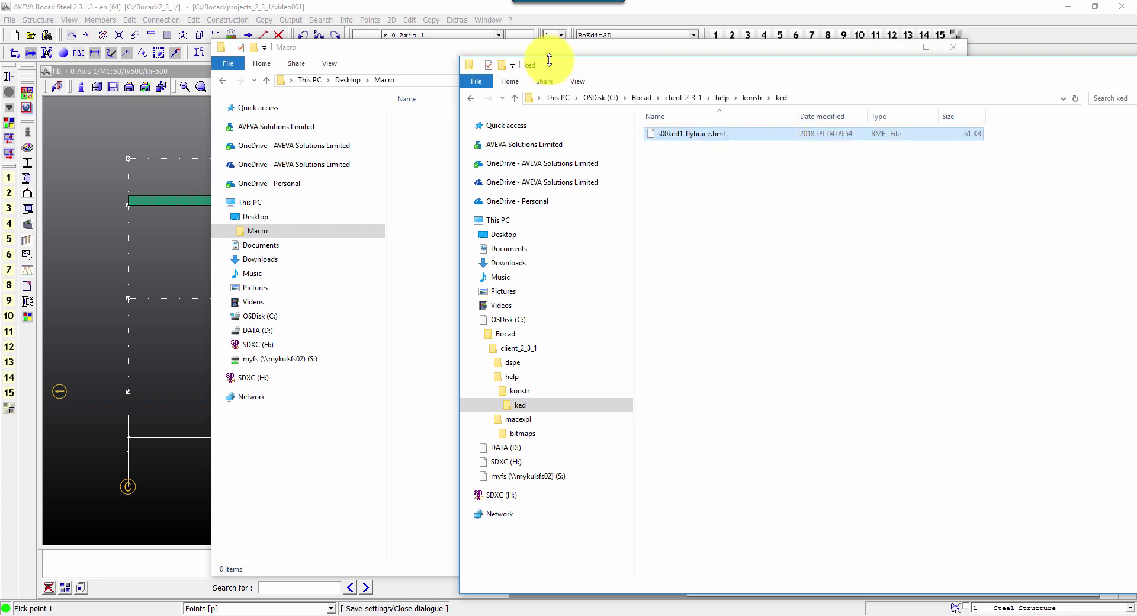
pyautogui.click(559, 24)
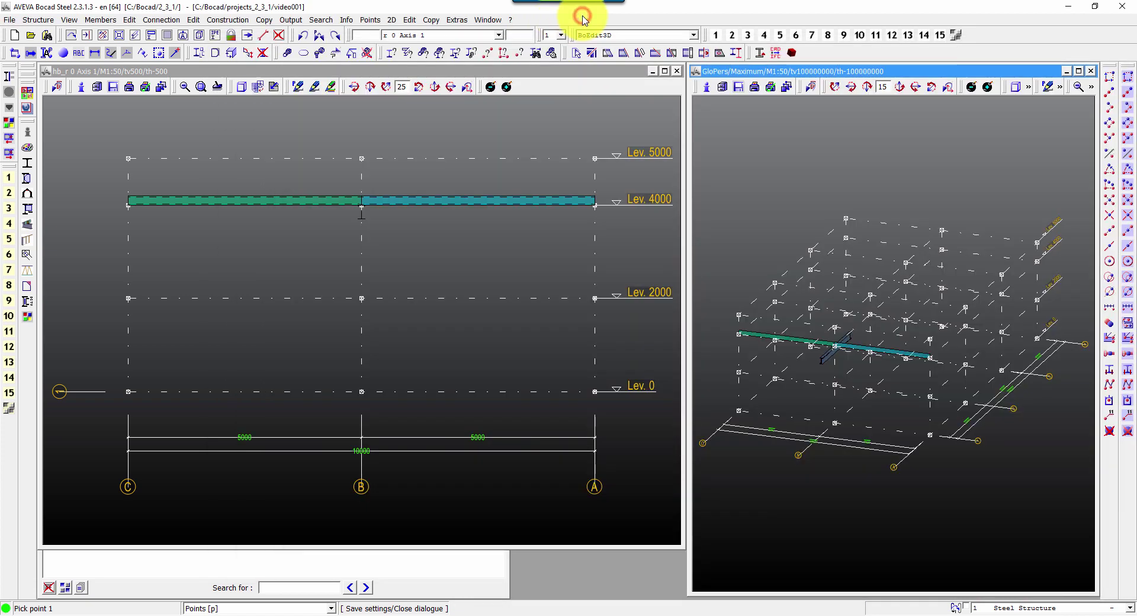
# Step: In Macro Explorer, add a Structural group under CUSTOMER
pyautogui.click(238, 20)
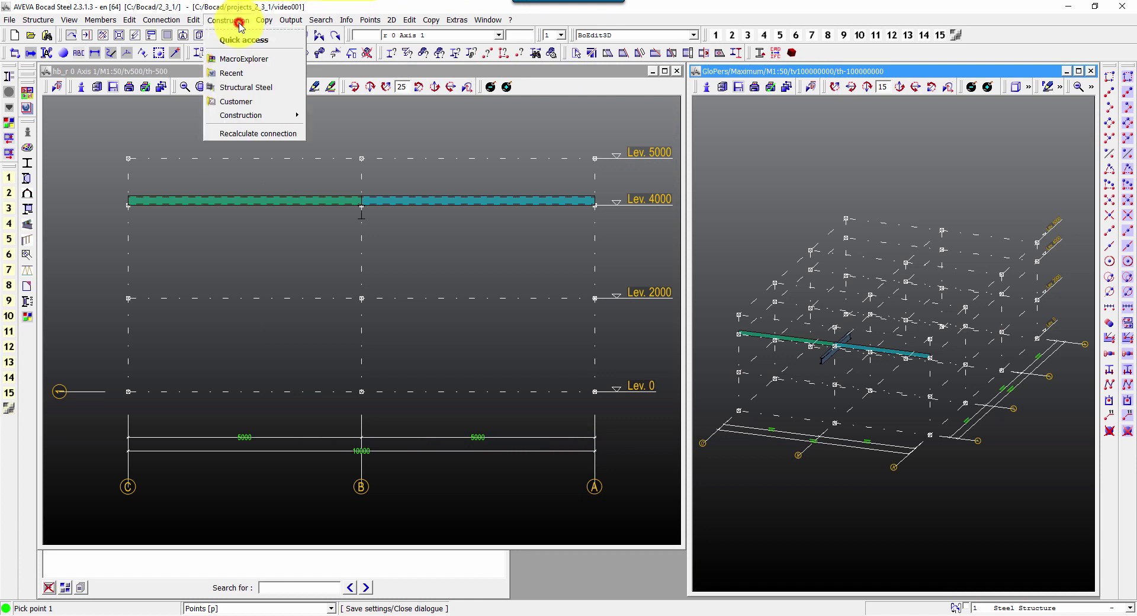
pyautogui.click(254, 60)
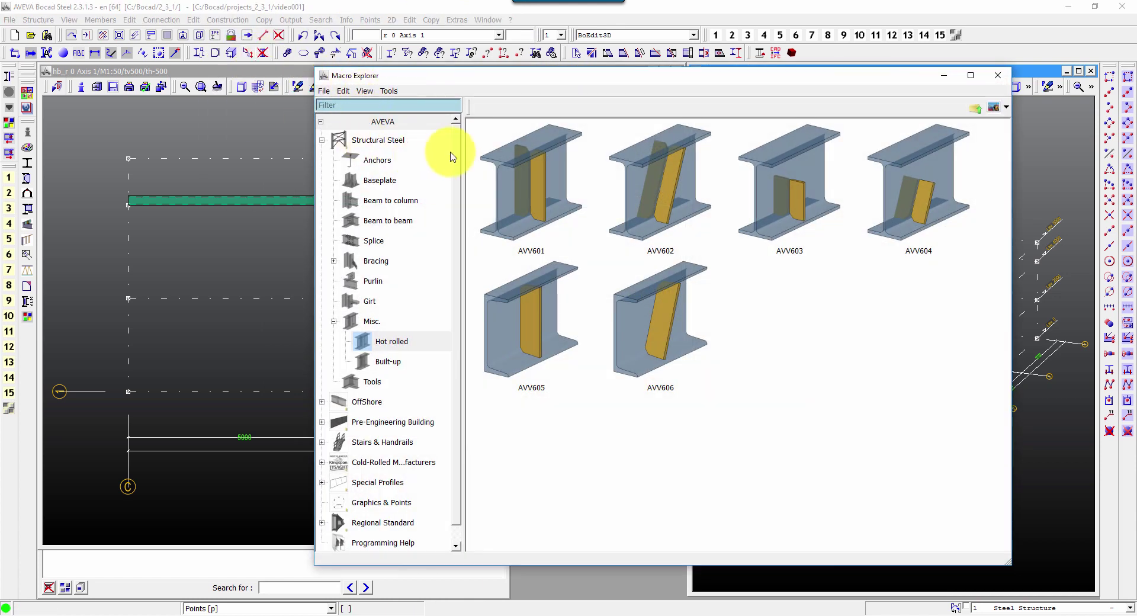
pyautogui.moveTo(455, 149); pyautogui.dragTo(456, 171)
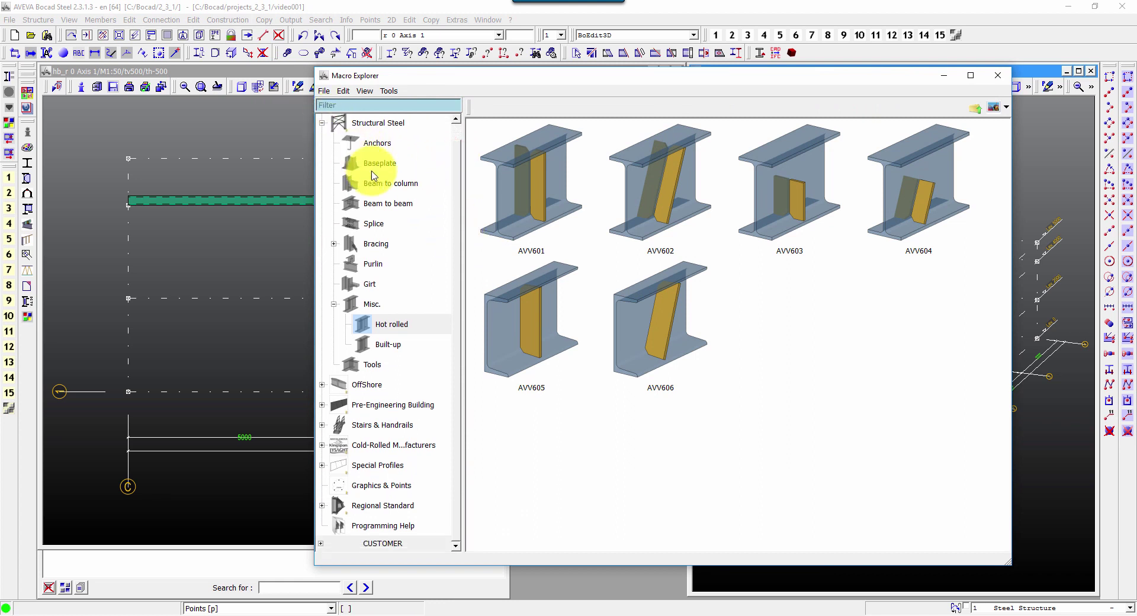
pyautogui.scroll(1, 349, 151)
pyautogui.click(321, 121)
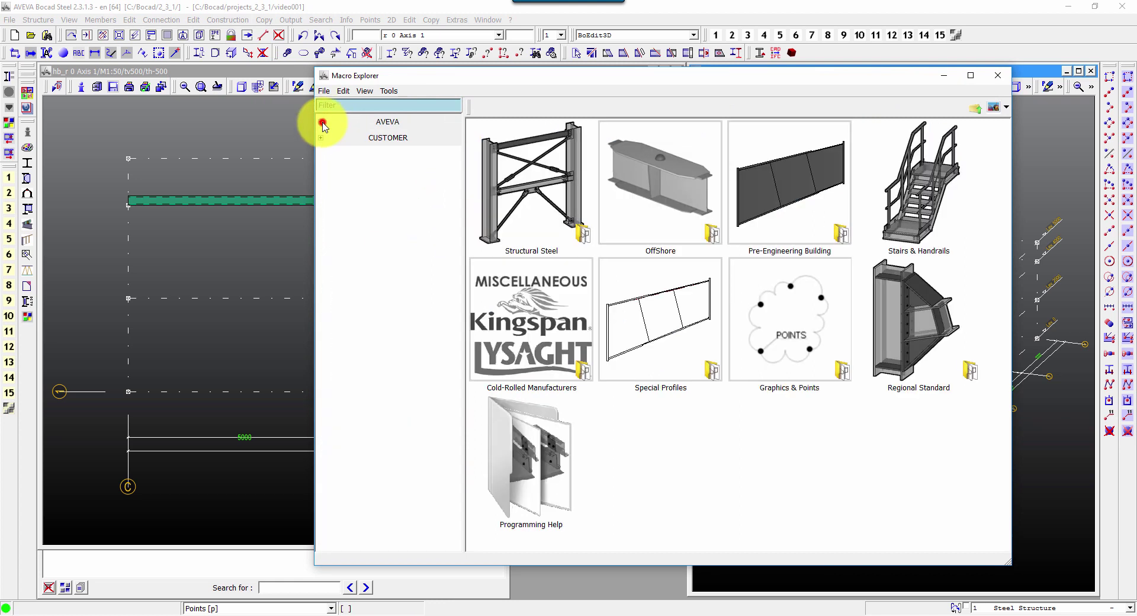
pyautogui.doubleClick(368, 139)
pyautogui.rightClick(369, 140)
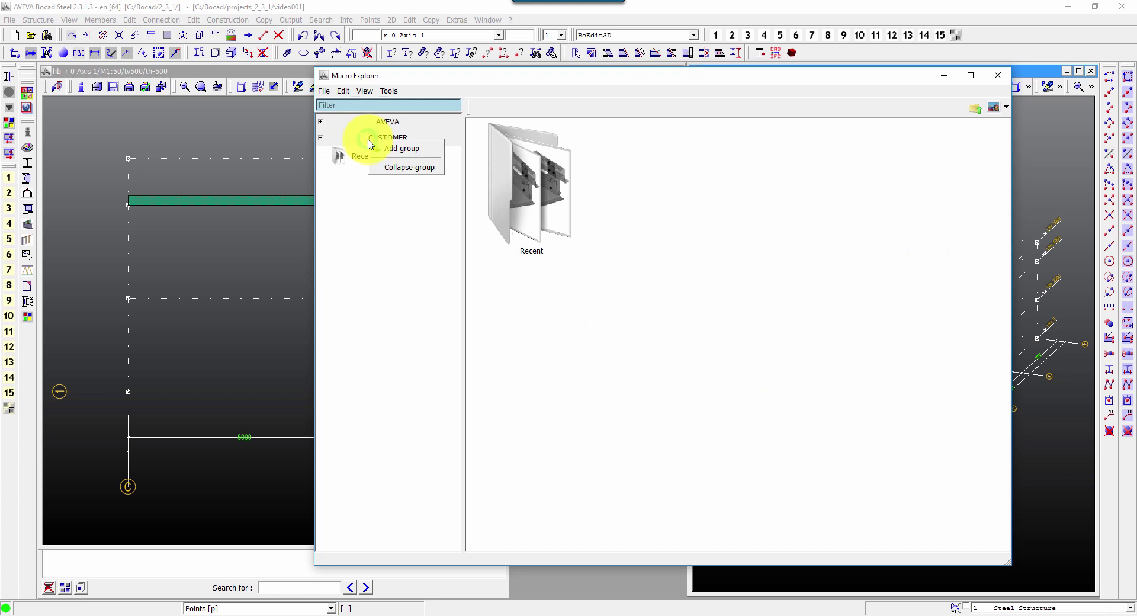
pyautogui.click(418, 151)
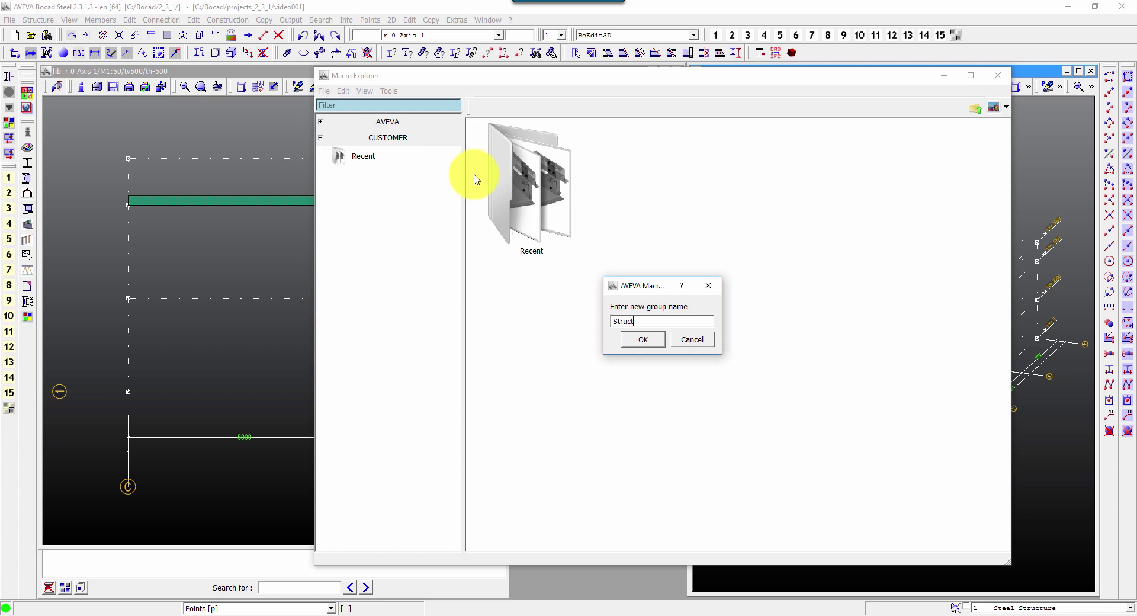
pyautogui.click(643, 338)
# Step: Add a Purlins subgroup inside Structural and select it
pyautogui.rightClick(373, 180)
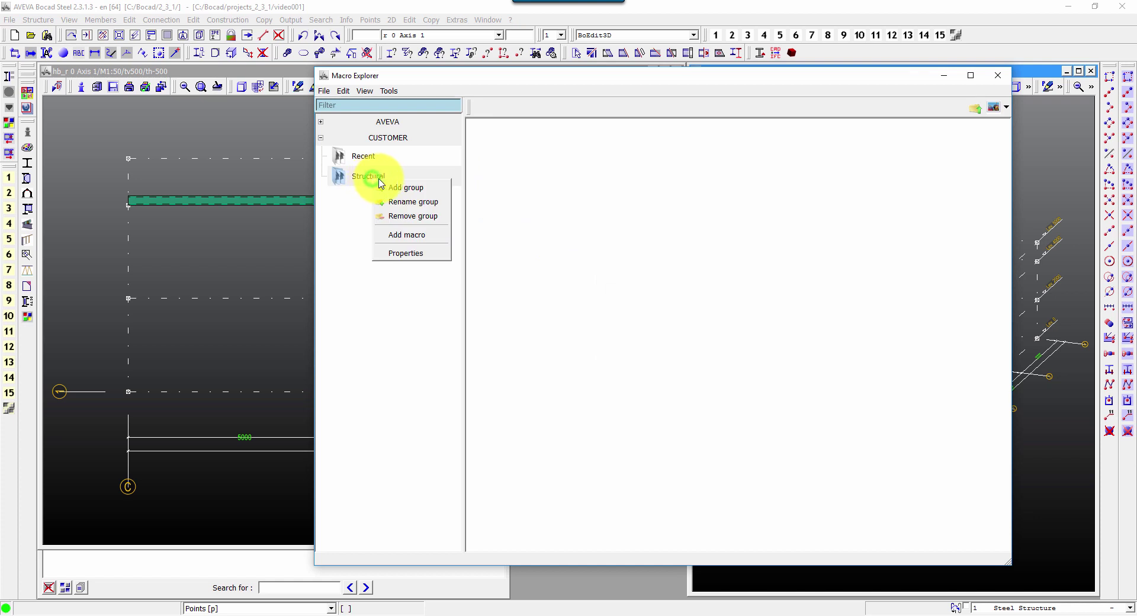
pyautogui.click(396, 189)
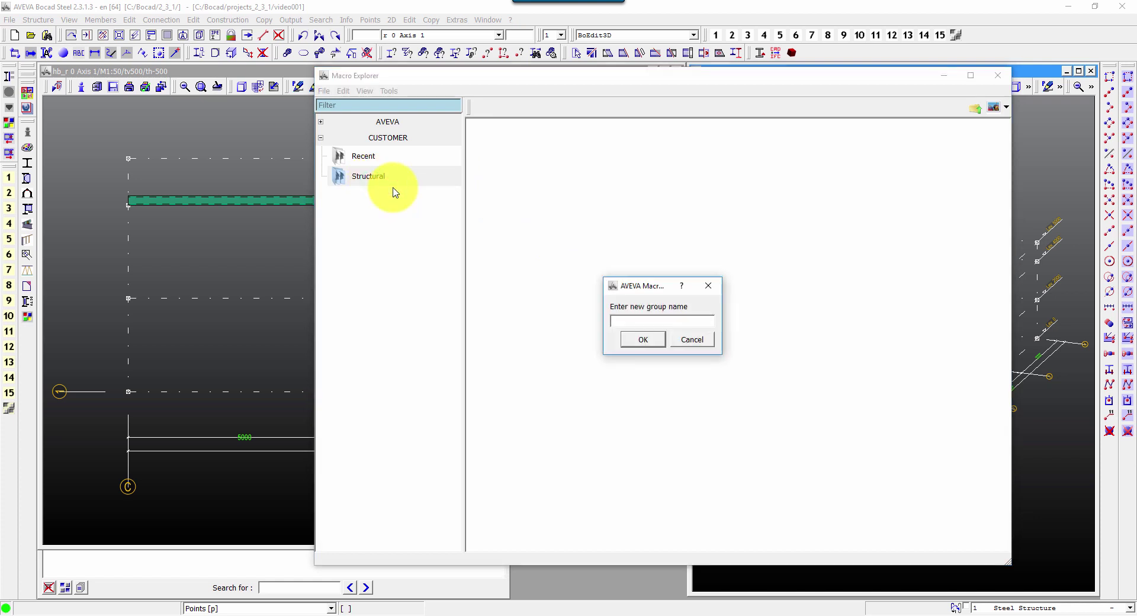
pyautogui.press('Return')
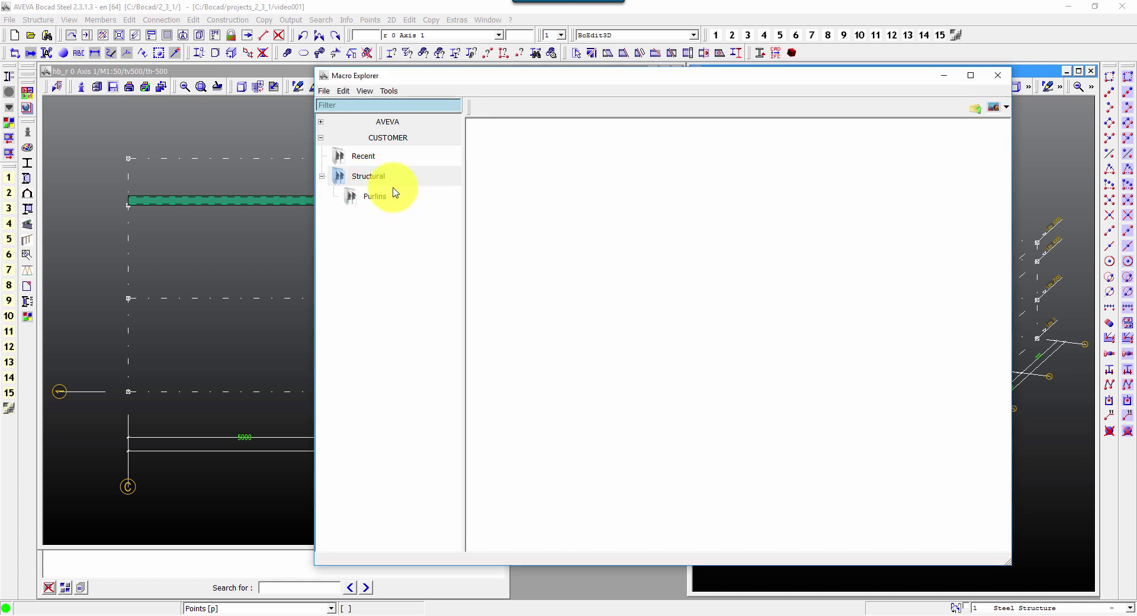
pyautogui.click(391, 196)
# Step: Add a macro reference to Purlins with child name KED1FLYBRACE, taken from the ked folder file
pyautogui.rightClick(527, 192)
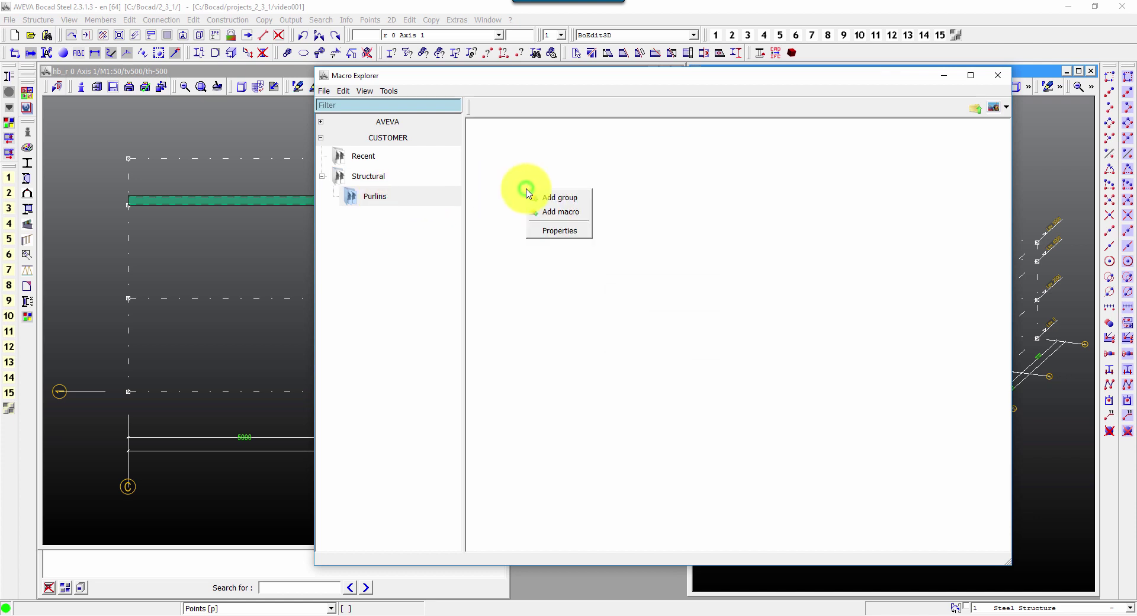
pyautogui.click(573, 213)
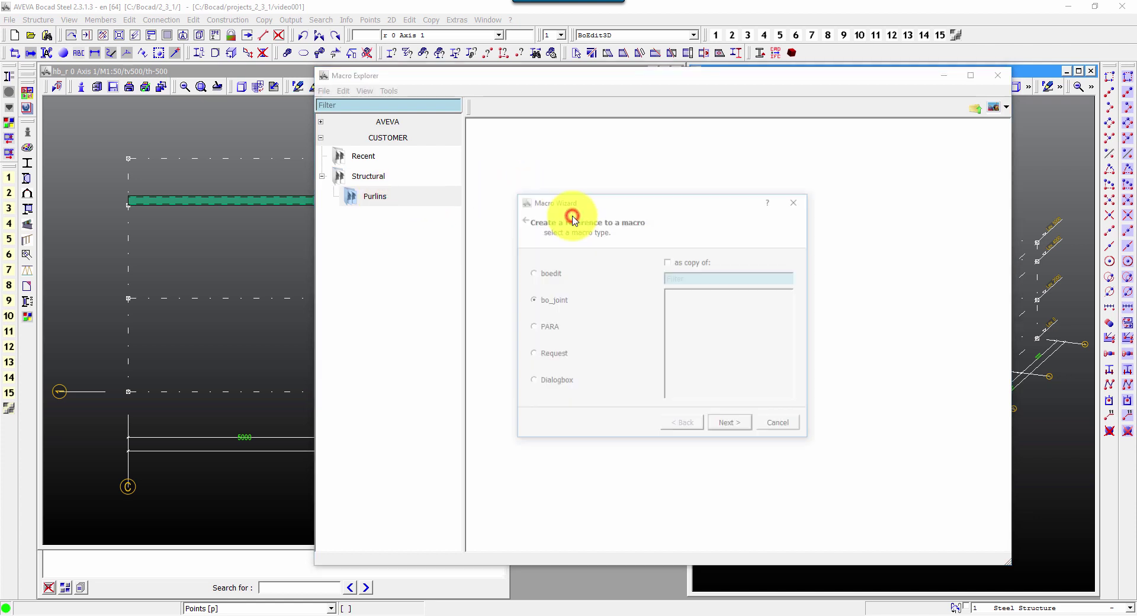
pyautogui.click(551, 274)
pyautogui.click(728, 427)
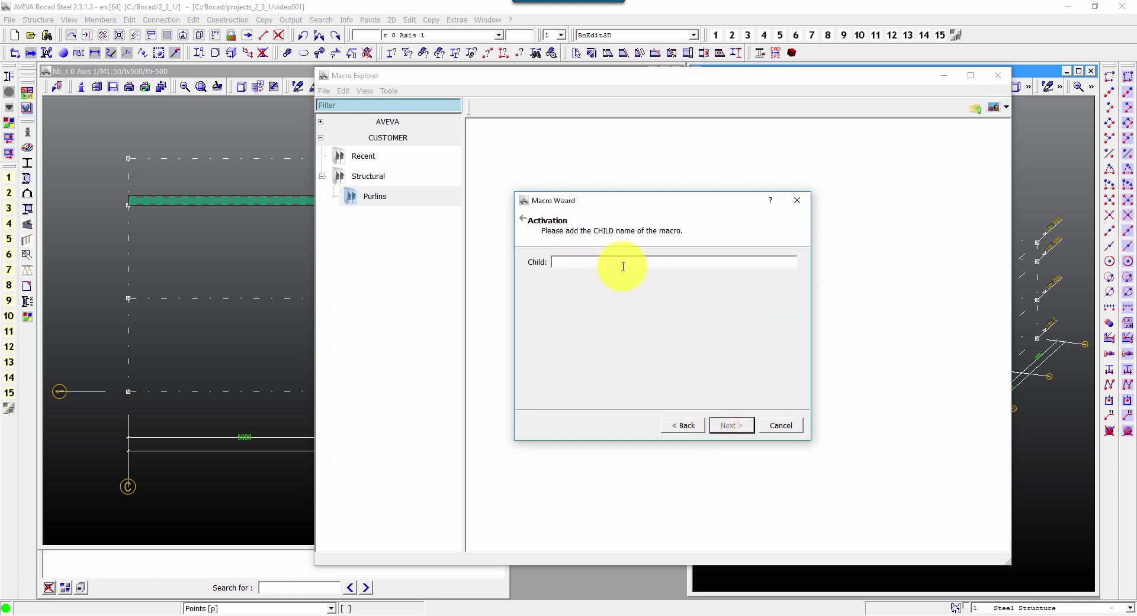
pyautogui.click(106, 615)
pyautogui.click(264, 574)
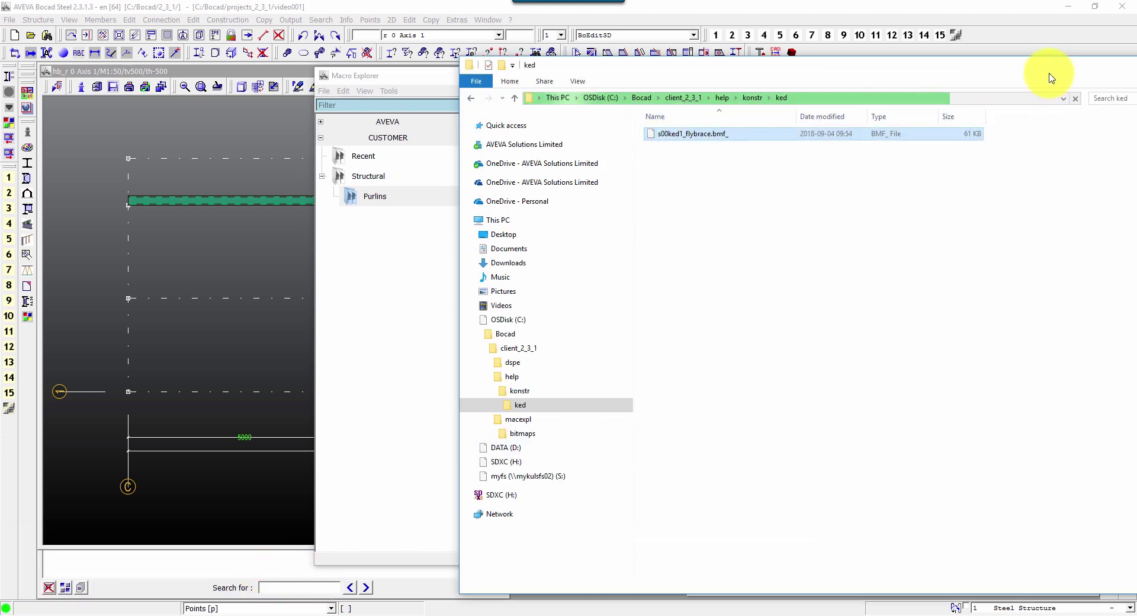
pyautogui.click(445, 72)
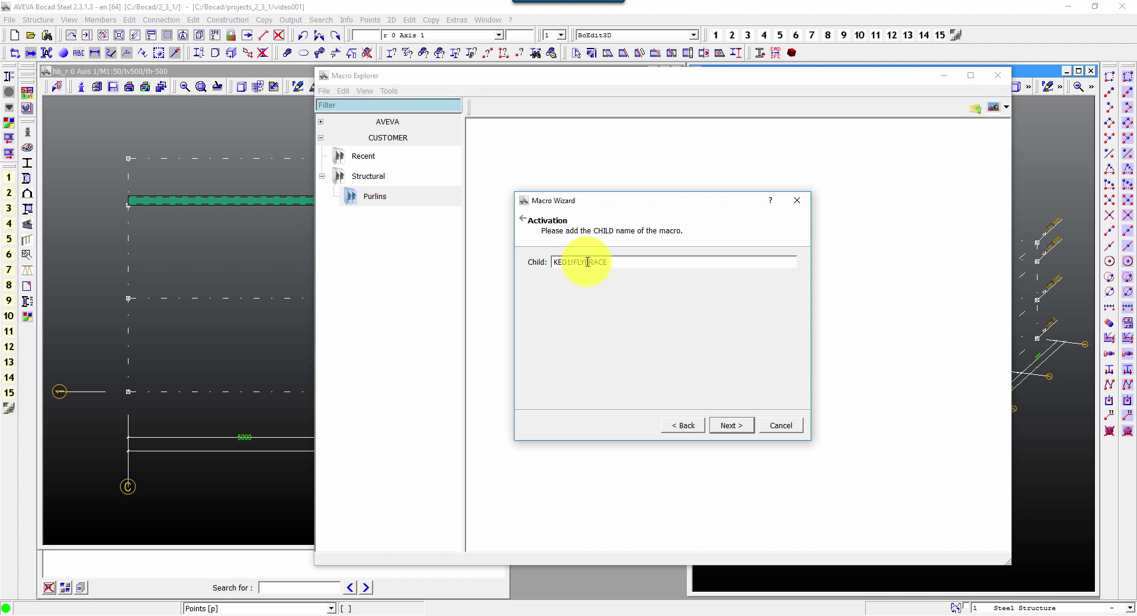
# Step: Enter the author initials, ident name Flybrace, and icon ked1_flybrace.png in the Identification page
pyautogui.click(729, 425)
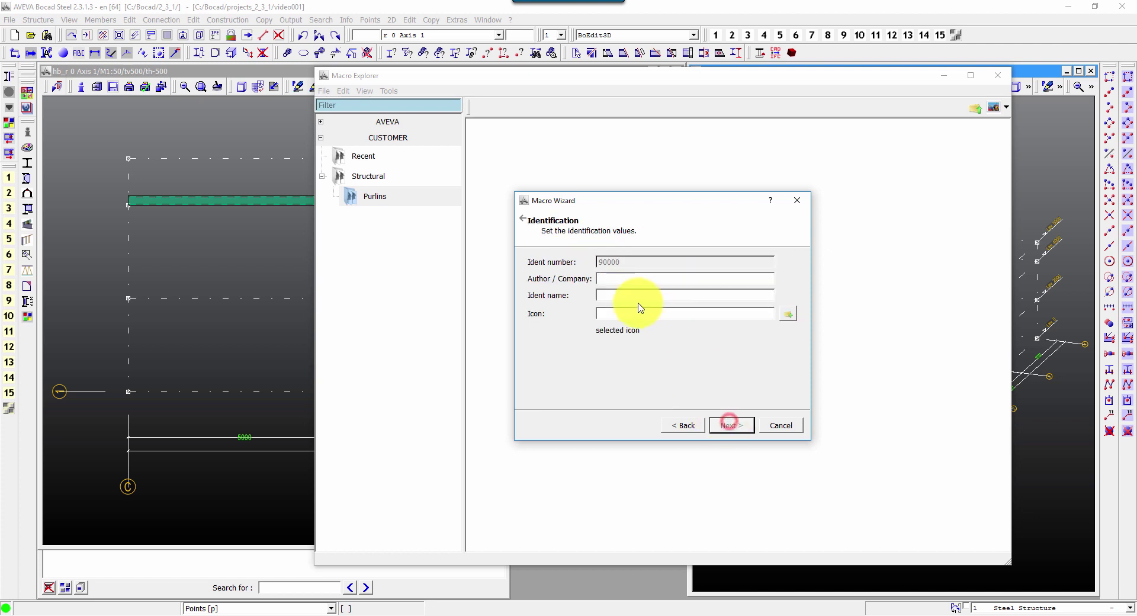
pyautogui.click(631, 278)
pyautogui.write('EW')
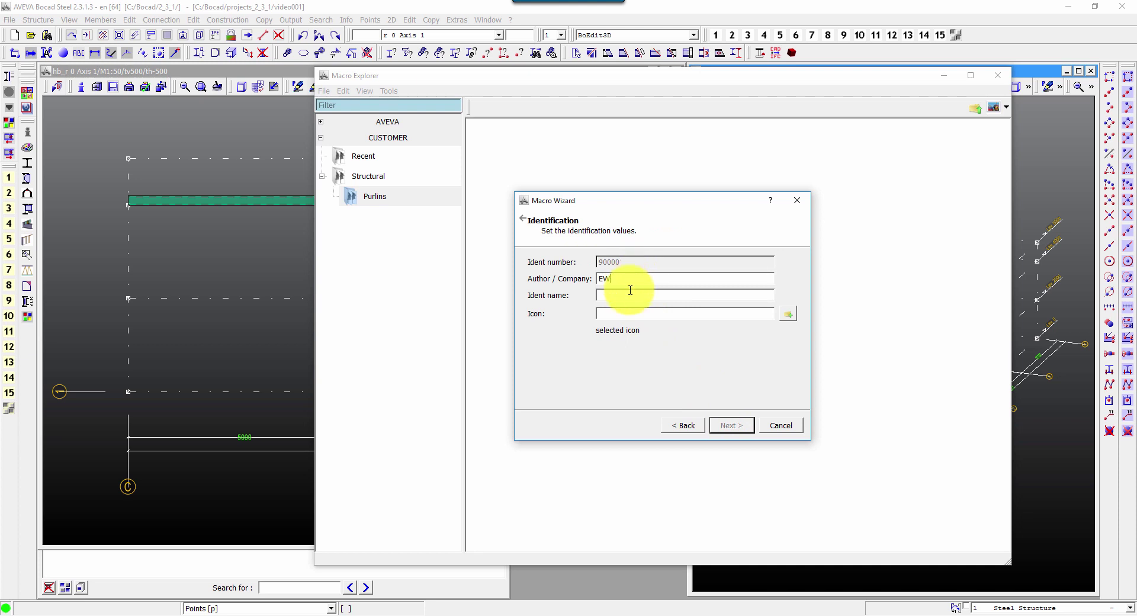
pyautogui.click(630, 291)
pyautogui.write('Flybrace')
pyautogui.press('Tab')
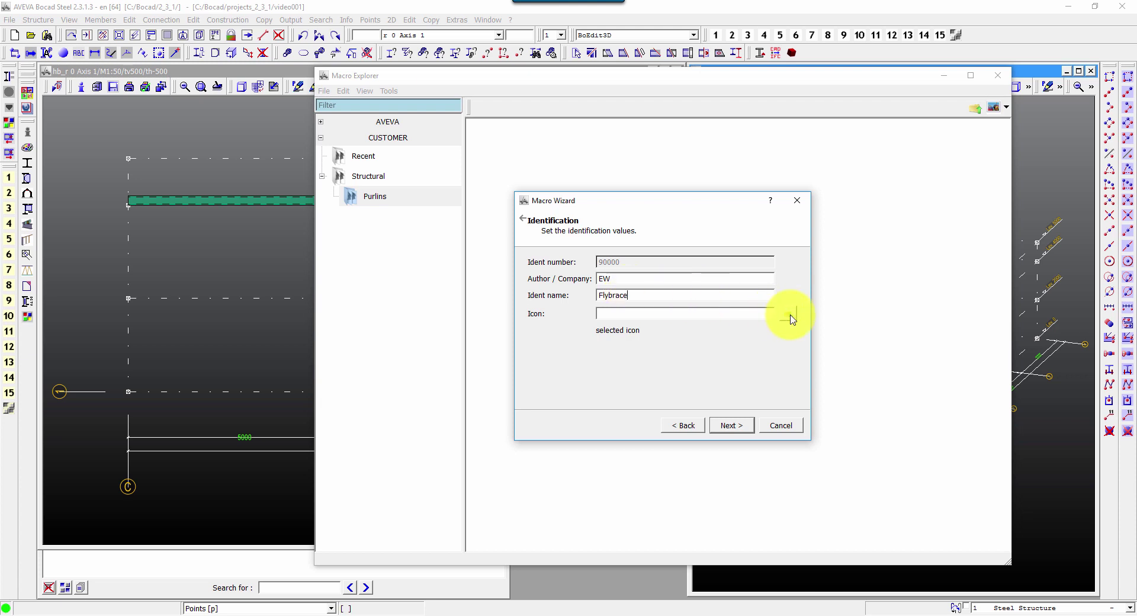
pyautogui.click(792, 320)
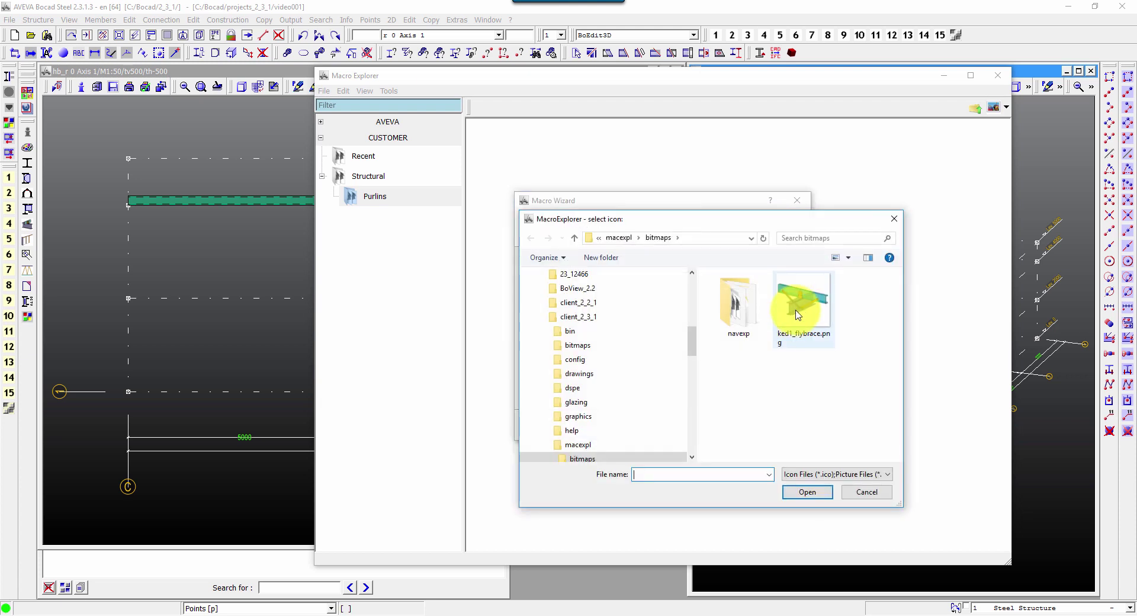
pyautogui.doubleClick(805, 308)
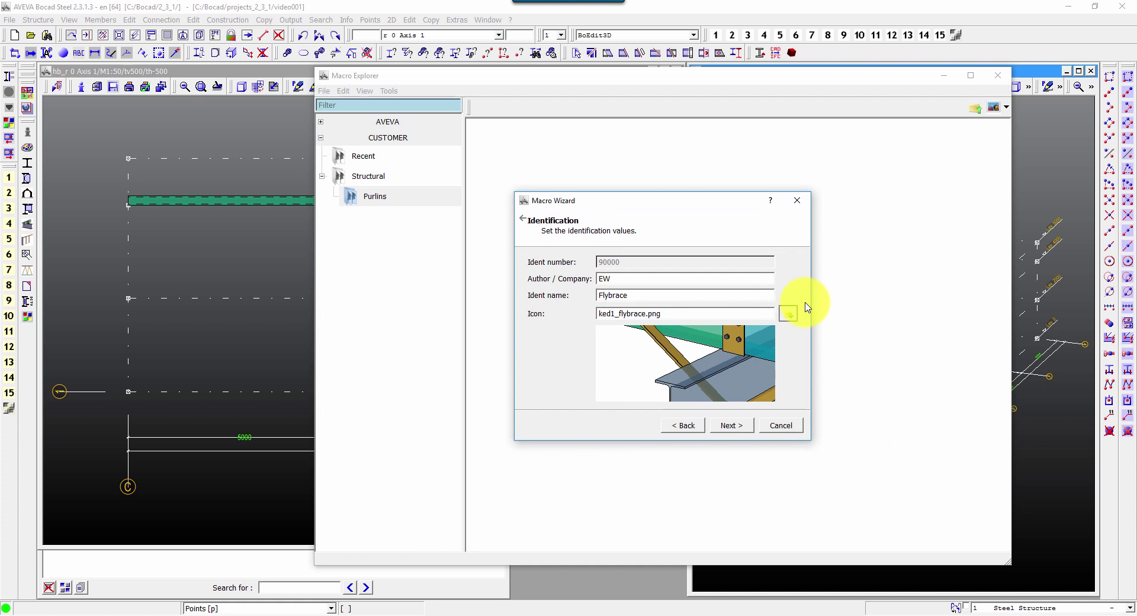
pyautogui.click(742, 425)
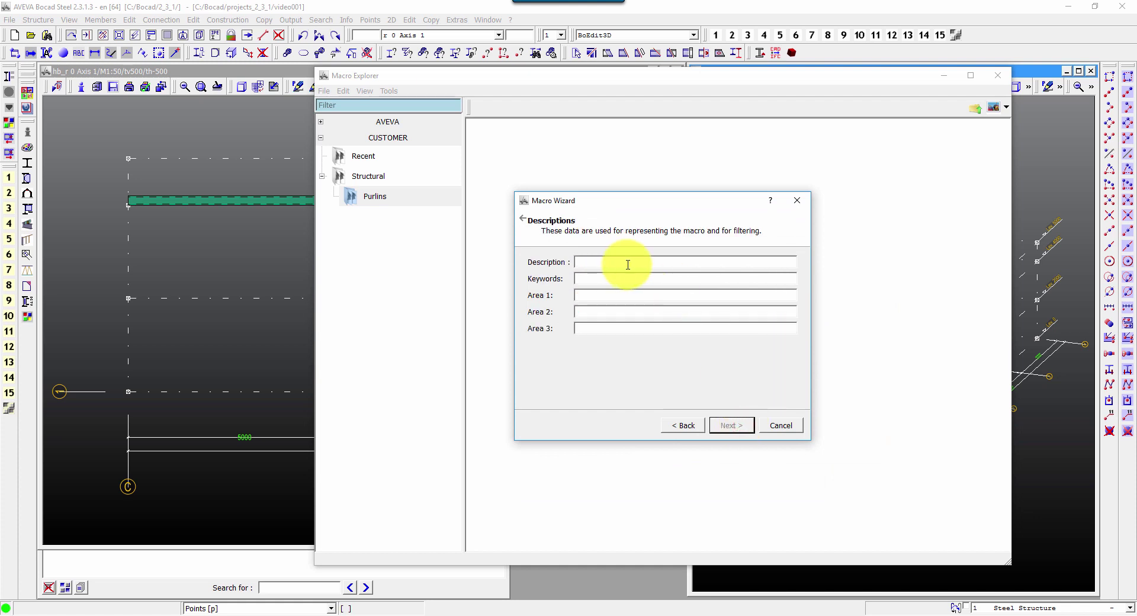
# Step: Enter description 'Purlin flybrace' with keywords Purlin, Brace, Flybrace
pyautogui.write('Purlin flybrace')
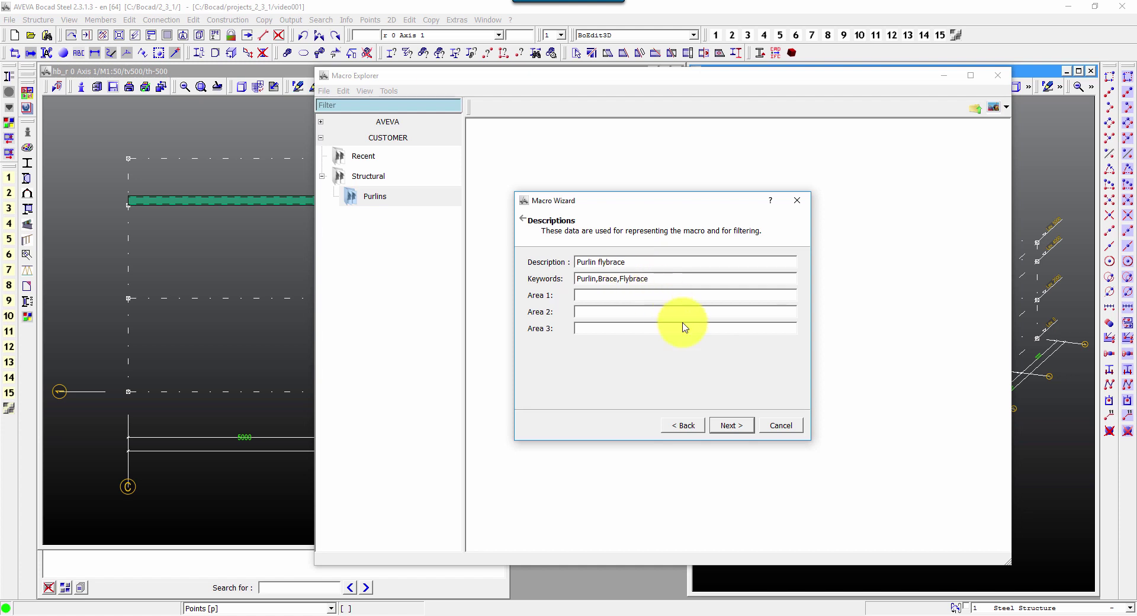
# Step: Finish the Macro Wizard, then run Flybrace and apply the joint with default settings
pyautogui.click(724, 426)
pyautogui.click(724, 426)
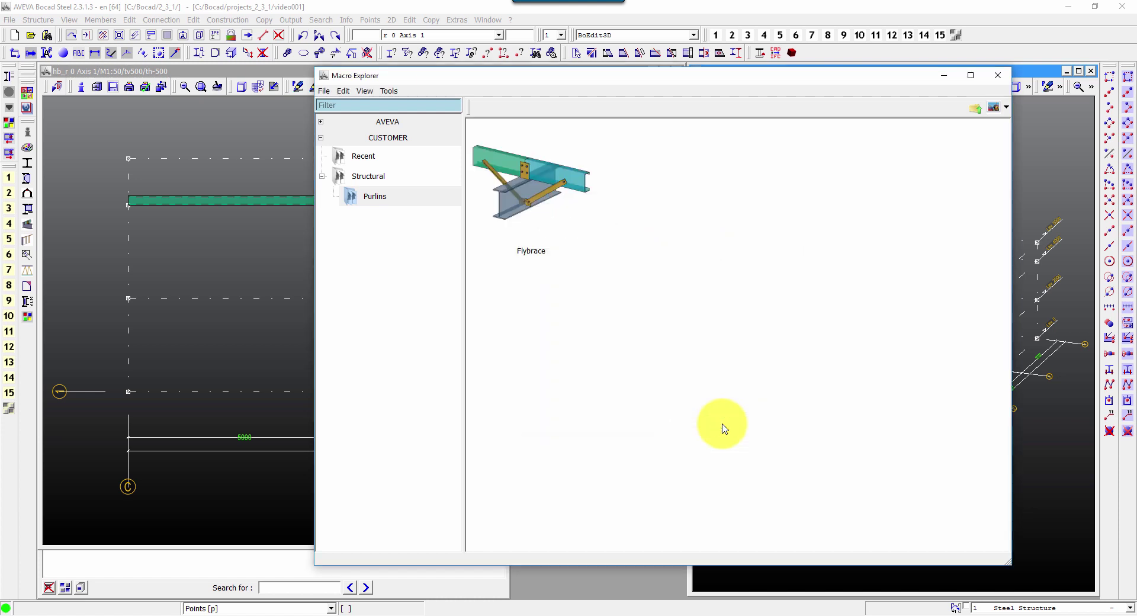
pyautogui.click(549, 176)
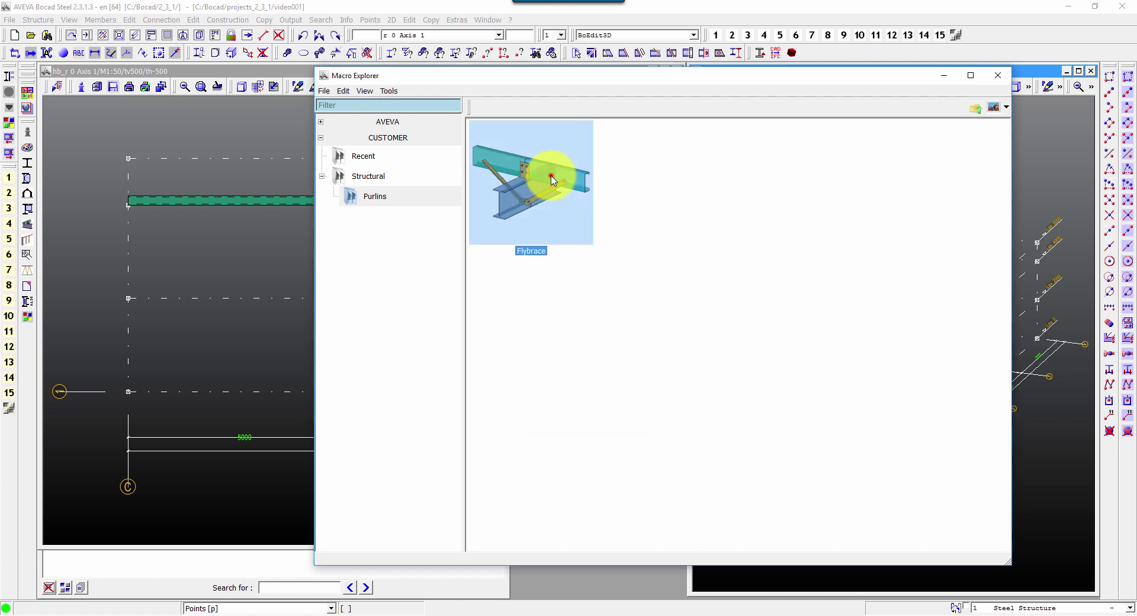
pyautogui.doubleClick(551, 177)
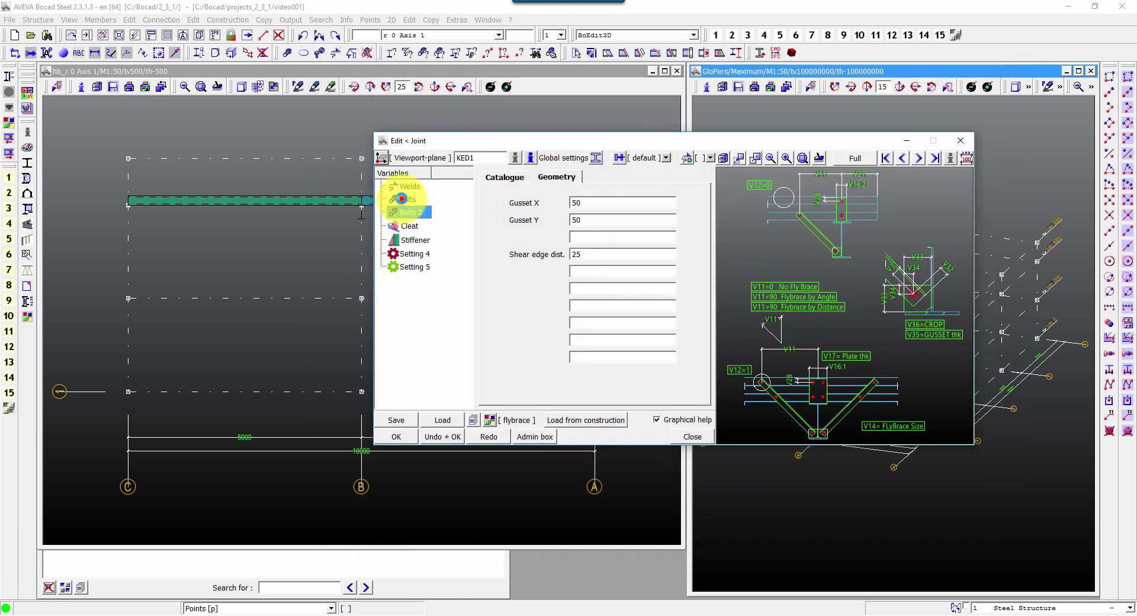
pyautogui.click(404, 212)
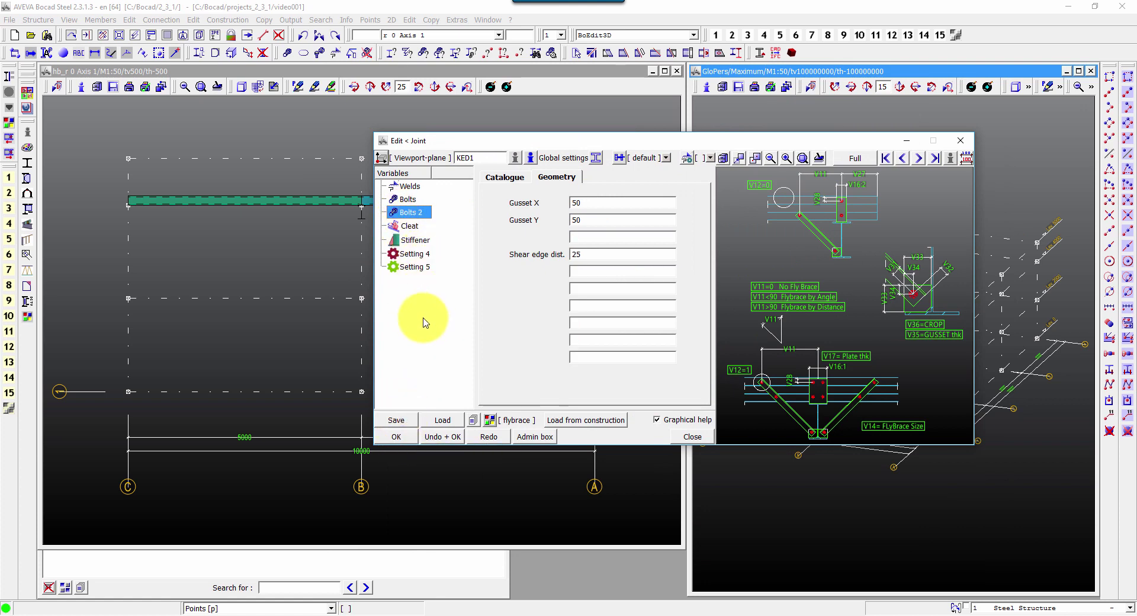
pyautogui.click(396, 437)
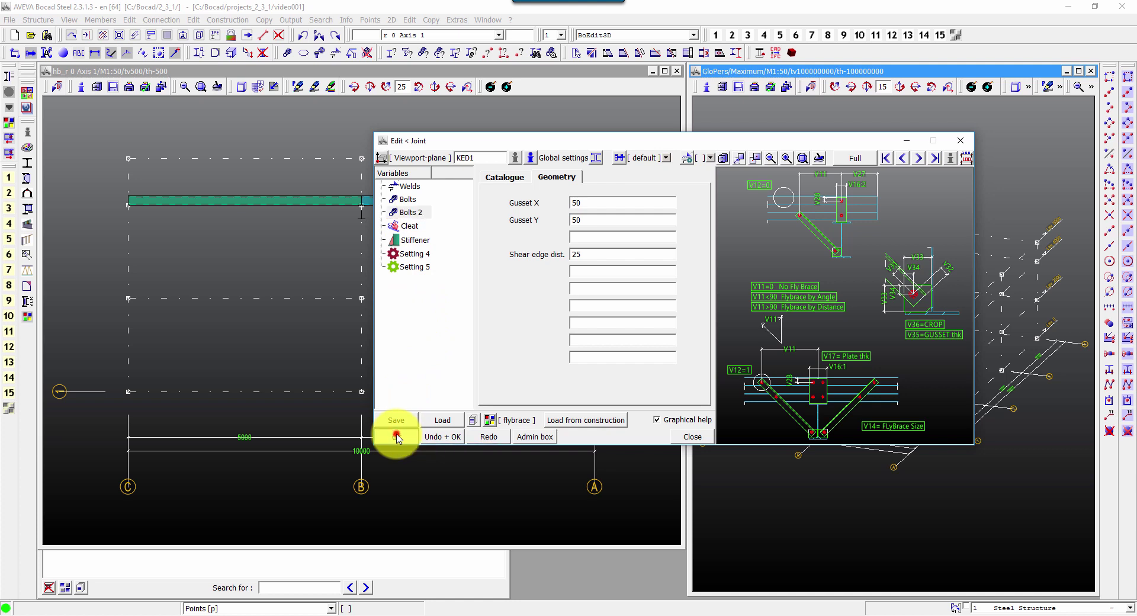
# Step: Rename s00ked1_flybrace.bmf_ in the ked folder to s00ked101_default.bmf_, undoing one mistaken rename
pyautogui.moveTo(97, 612)
pyautogui.click(236, 567)
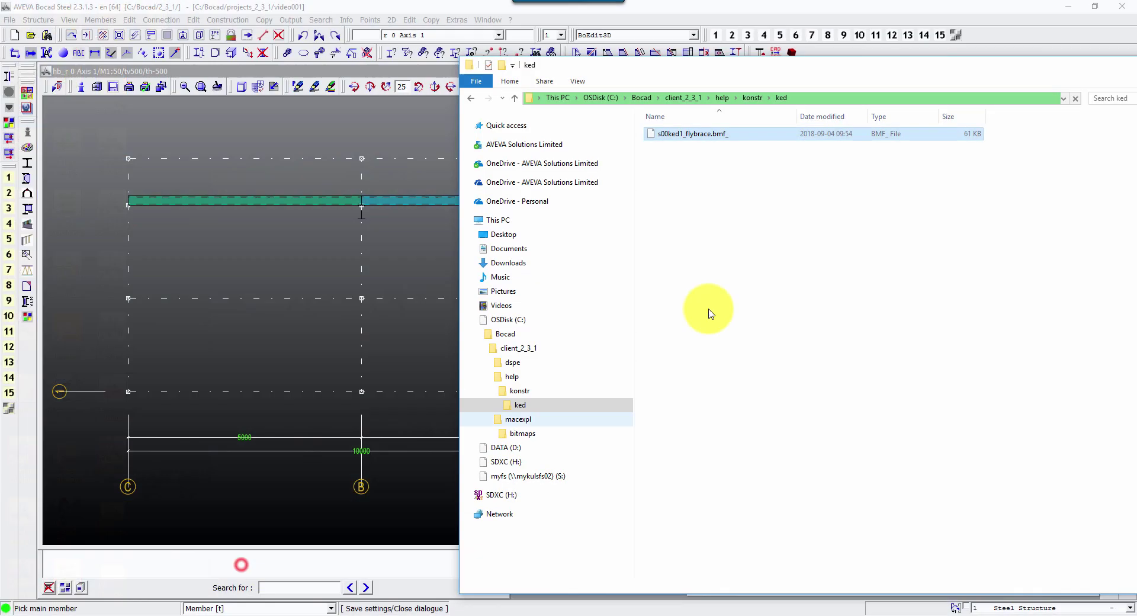
pyautogui.click(704, 135)
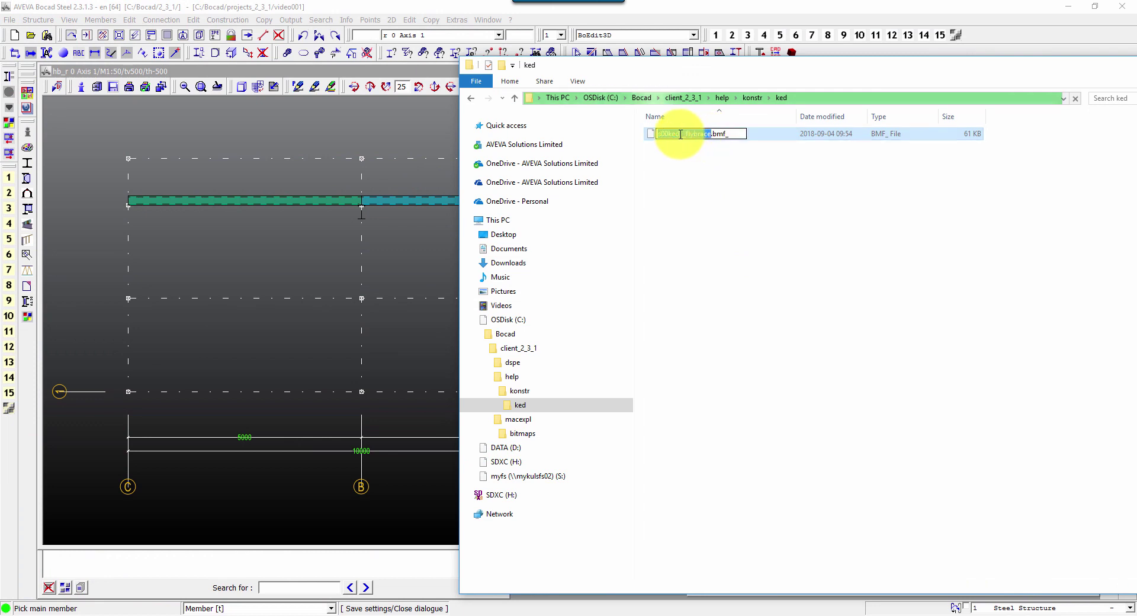
pyautogui.moveTo(679, 134); pyautogui.dragTo(713, 139)
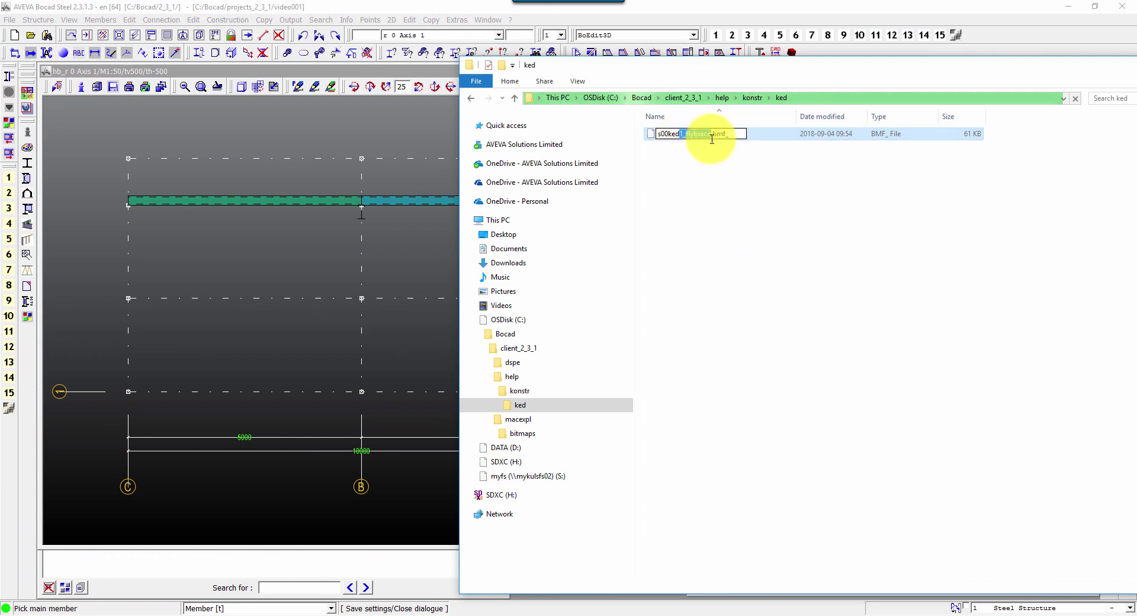
pyautogui.write('101')
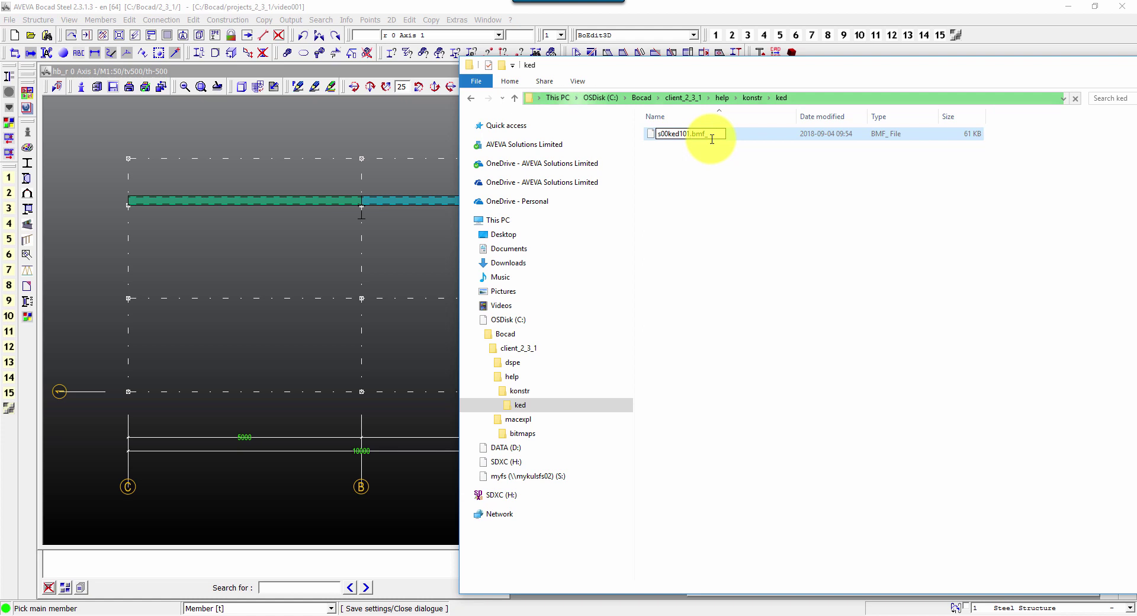
pyautogui.write('_flybrace')
pyautogui.click(734, 195)
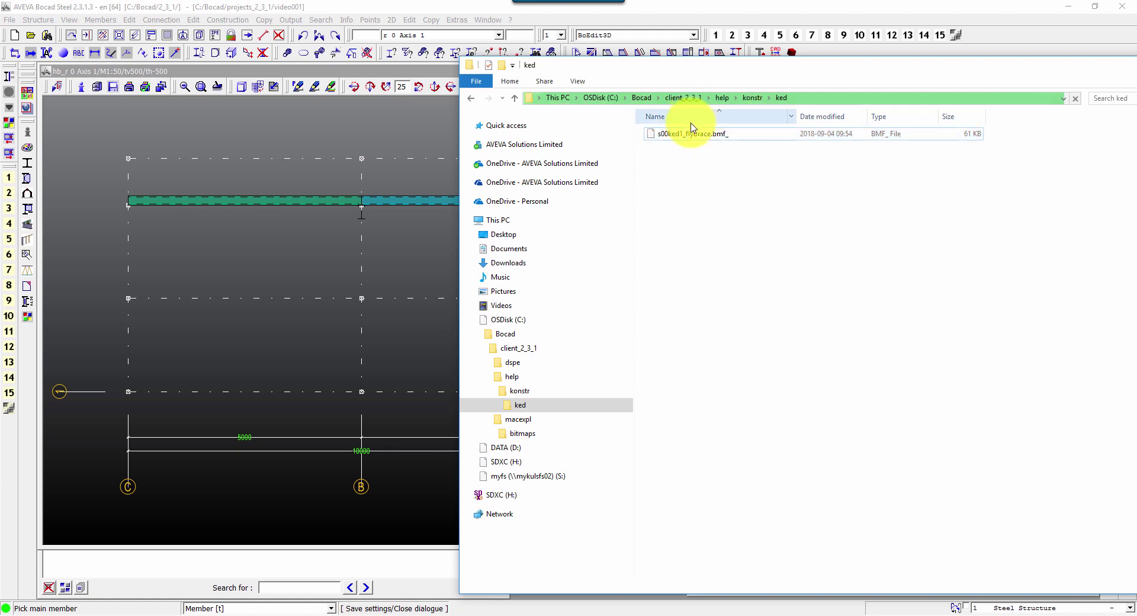
pyautogui.hotkey('ctrl', 'z')
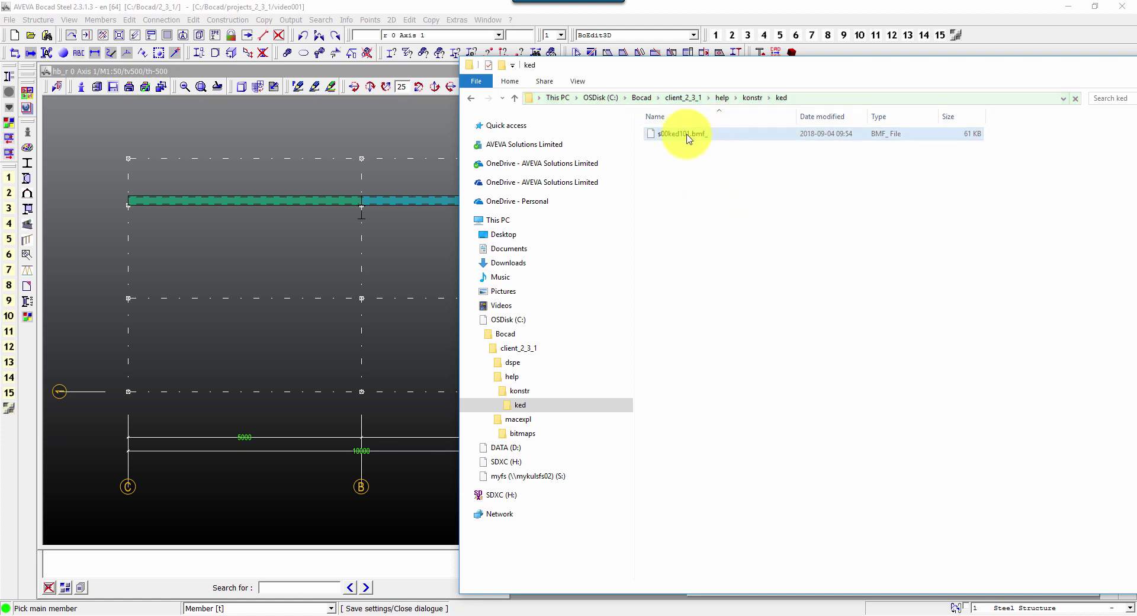
pyautogui.click(680, 135)
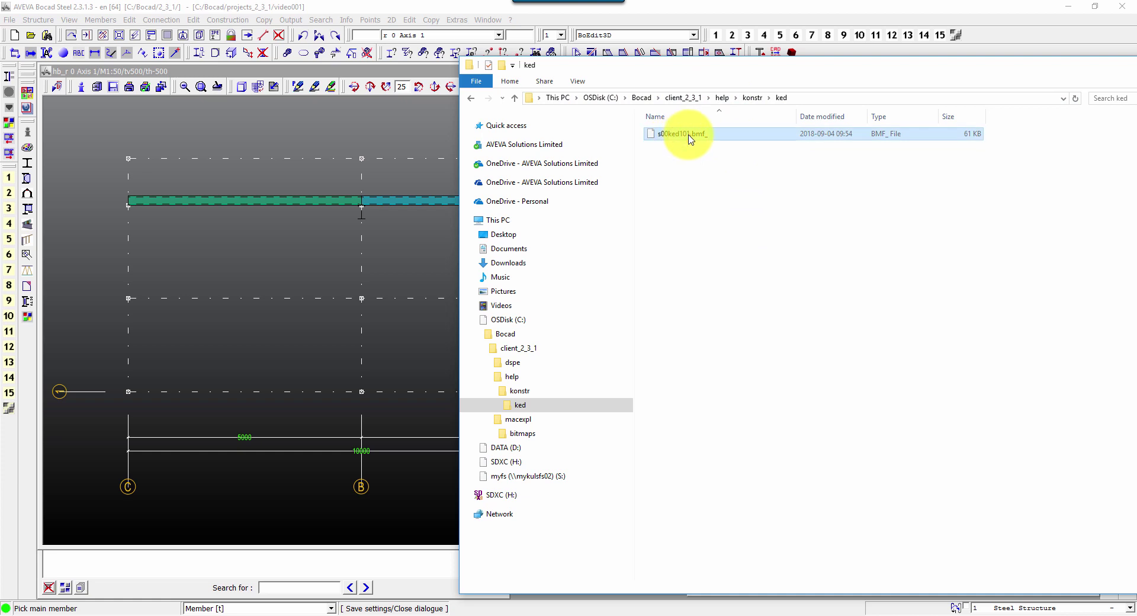
pyautogui.click(690, 133)
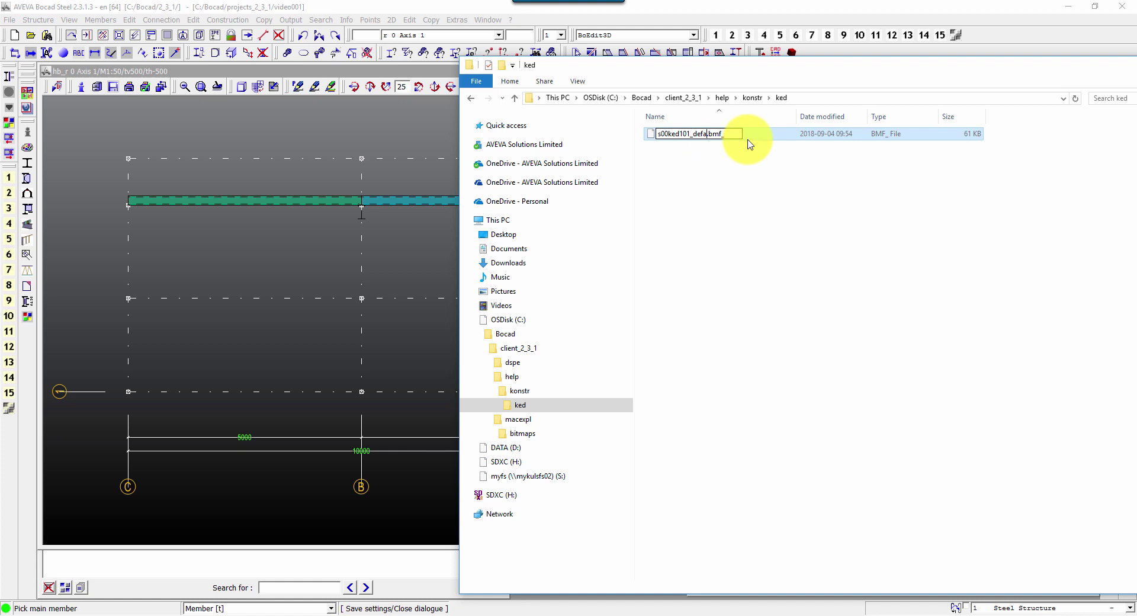
pyautogui.click(744, 181)
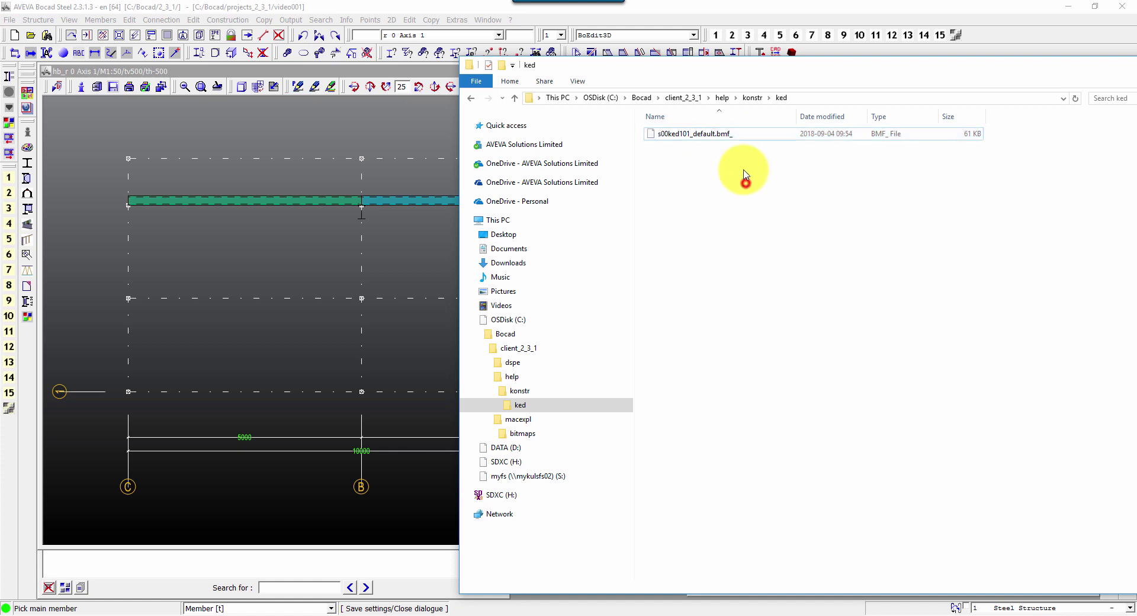
# Step: Rename ked1_flybrace.fsc in the dspe folder to ked101.fsc
pyautogui.click(697, 98)
pyautogui.doubleClick(671, 185)
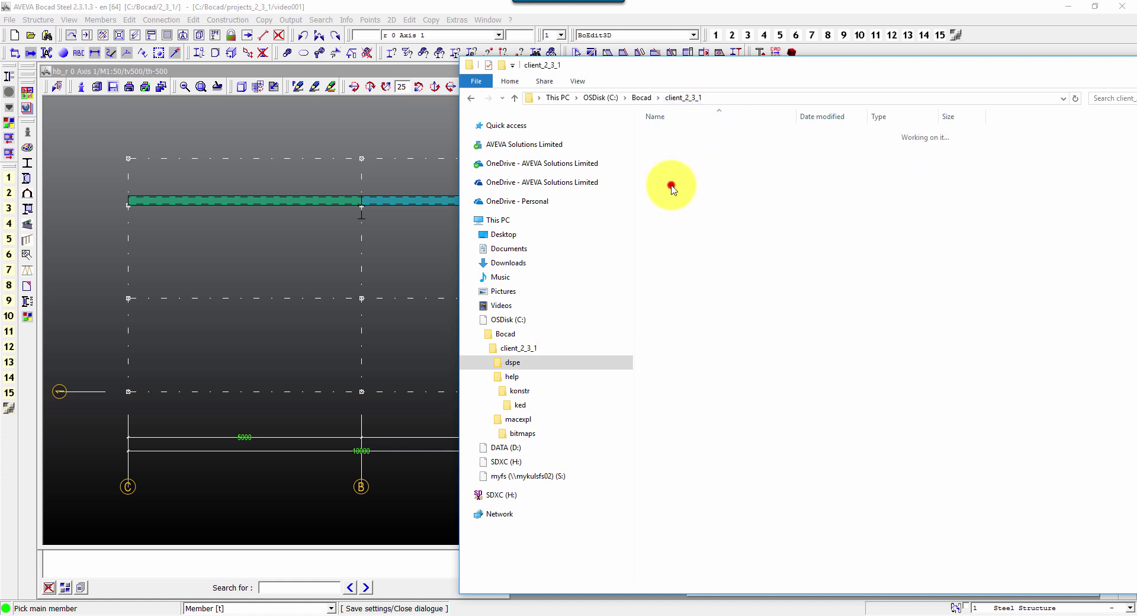
pyautogui.click(664, 138)
pyautogui.click(667, 136)
pyautogui.moveTo(671, 135); pyautogui.dragTo(694, 146)
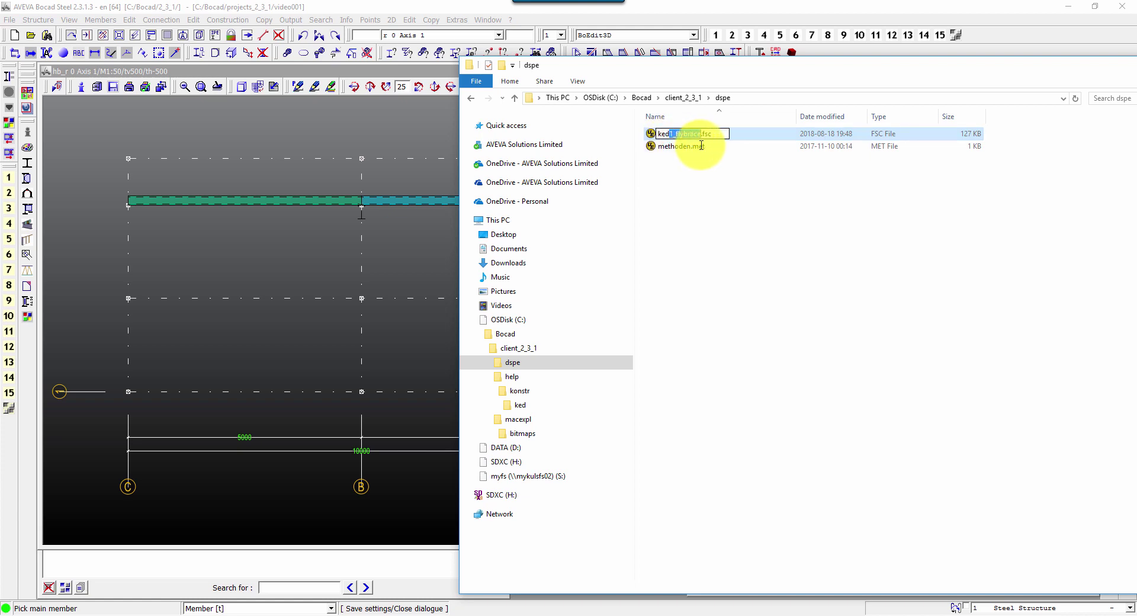
pyautogui.write('101')
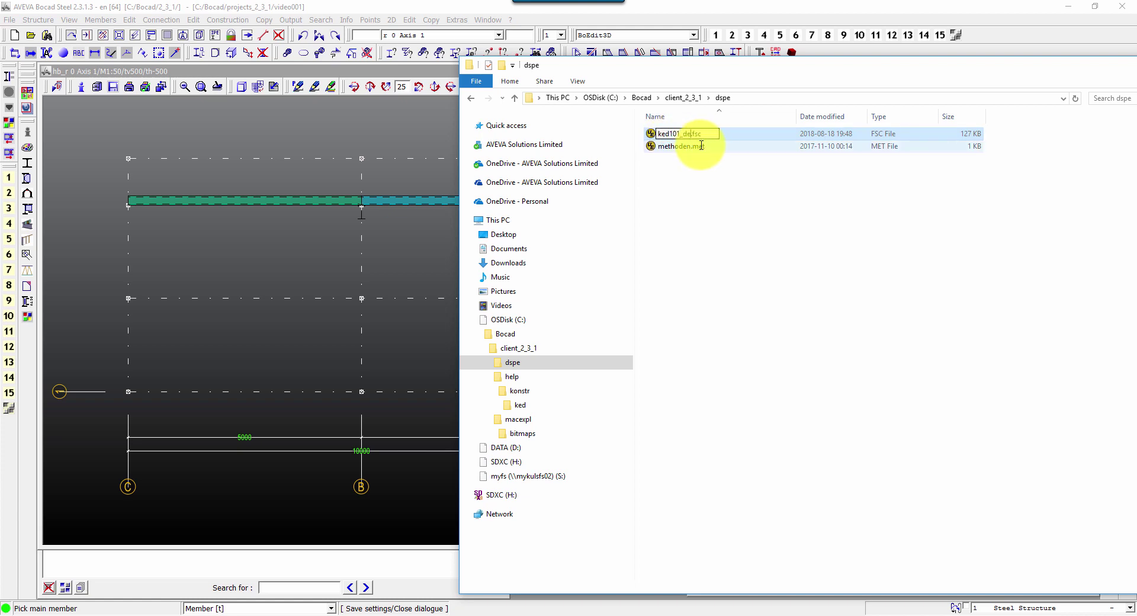
pyautogui.click(704, 185)
# Step: Rename ked1_flybrace.png in macexpl\bitmaps to ked101.png
pyautogui.click(674, 97)
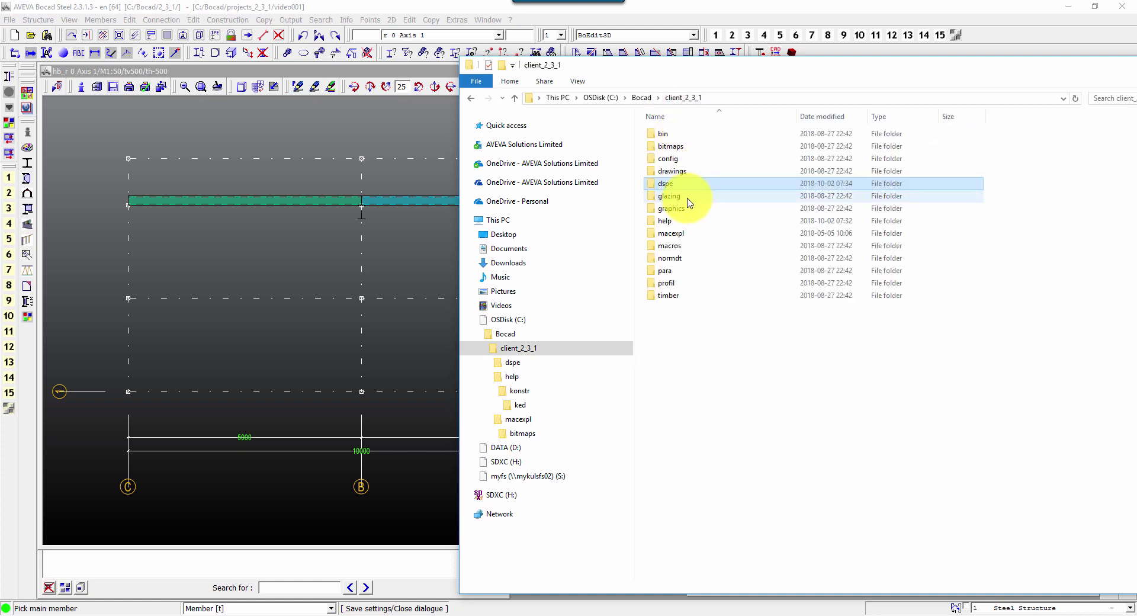
pyautogui.doubleClick(671, 233)
pyautogui.doubleClick(673, 131)
pyautogui.click(730, 166)
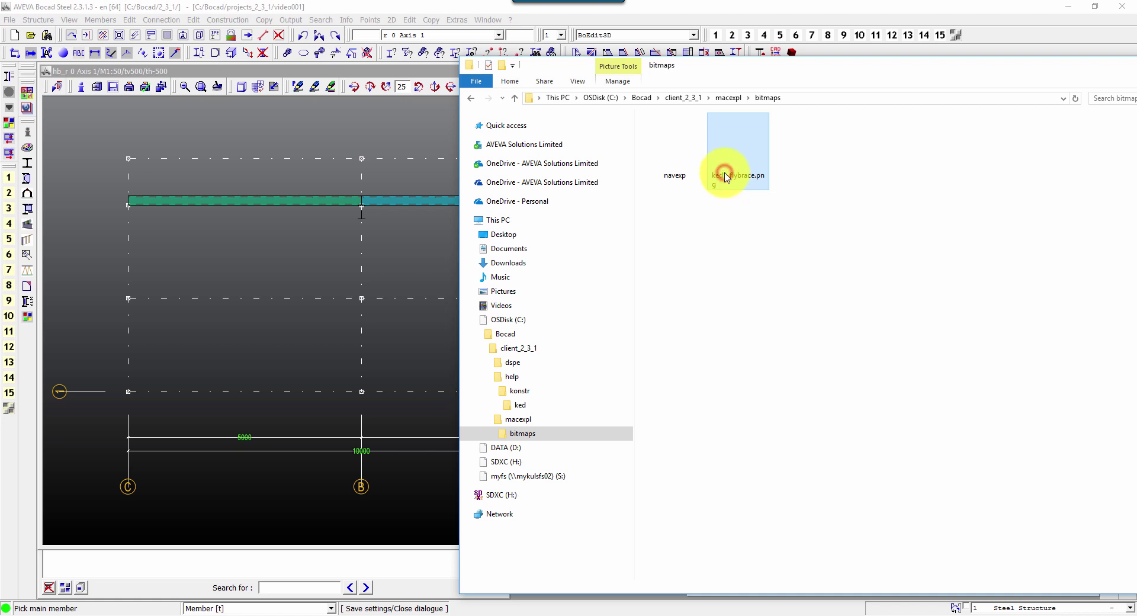
pyautogui.click(727, 178)
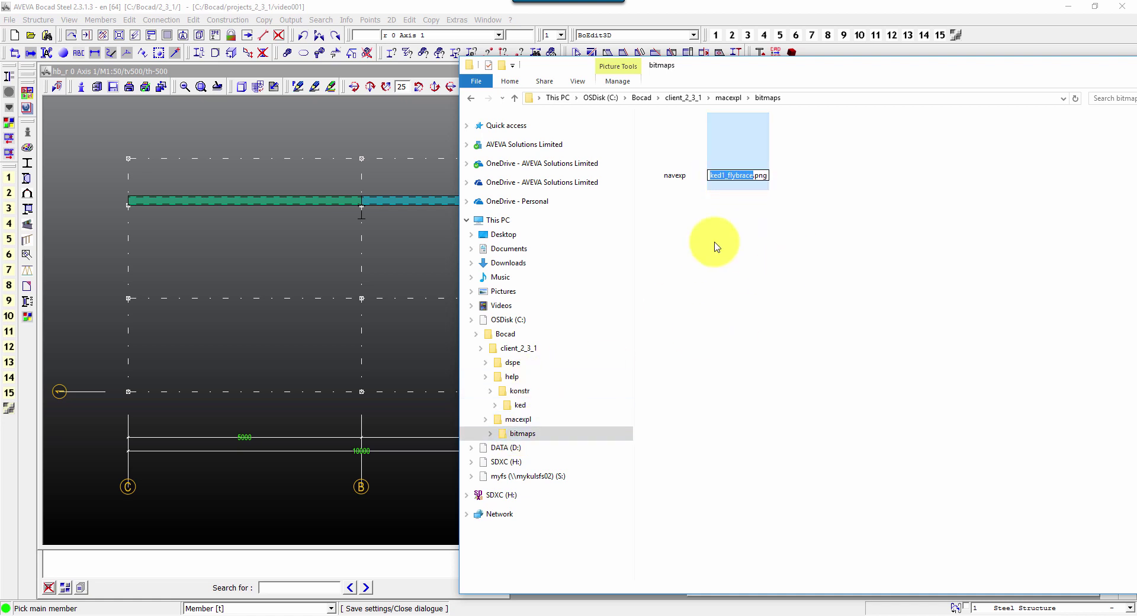
pyautogui.write('ked101')
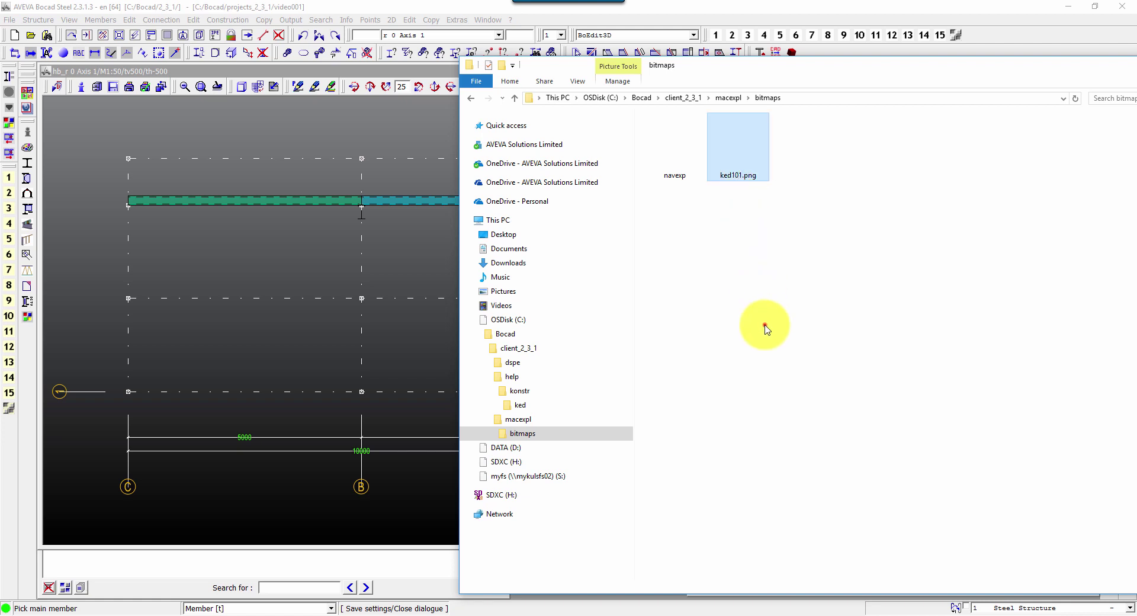
pyautogui.click(762, 325)
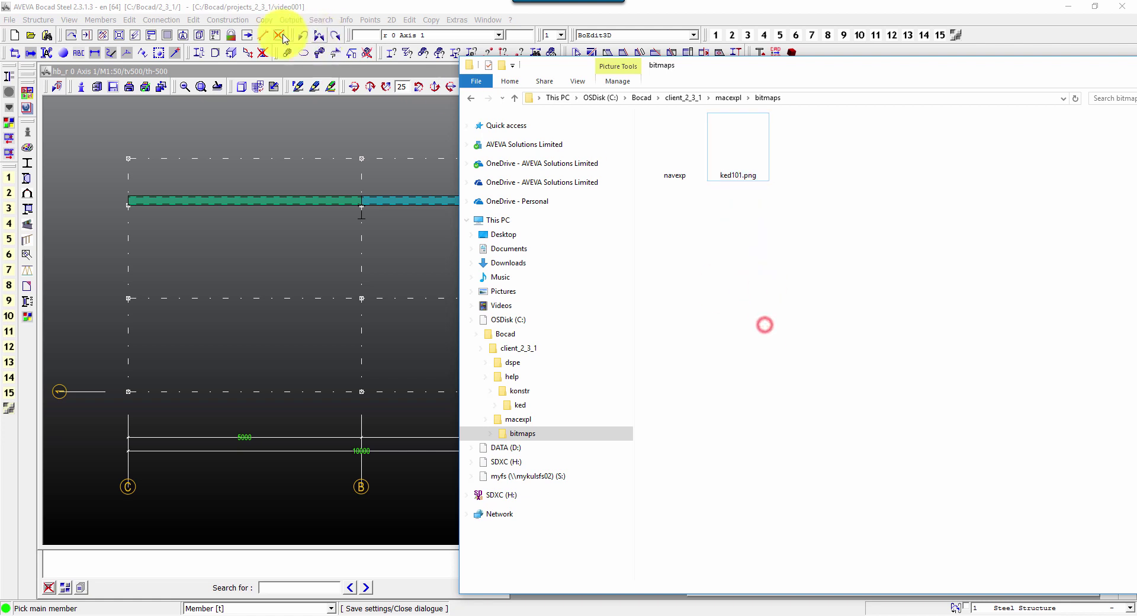
# Step: Open the Flybrace macro's properties from the Macro Explorer
pyautogui.click(236, 20)
pyautogui.click(246, 58)
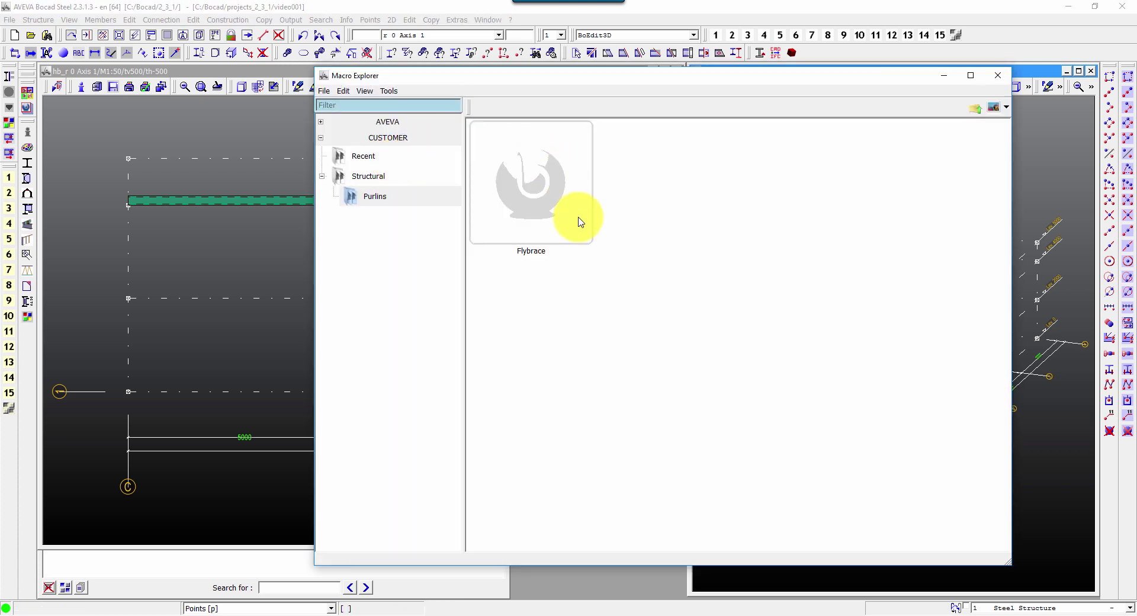
pyautogui.rightClick(528, 179)
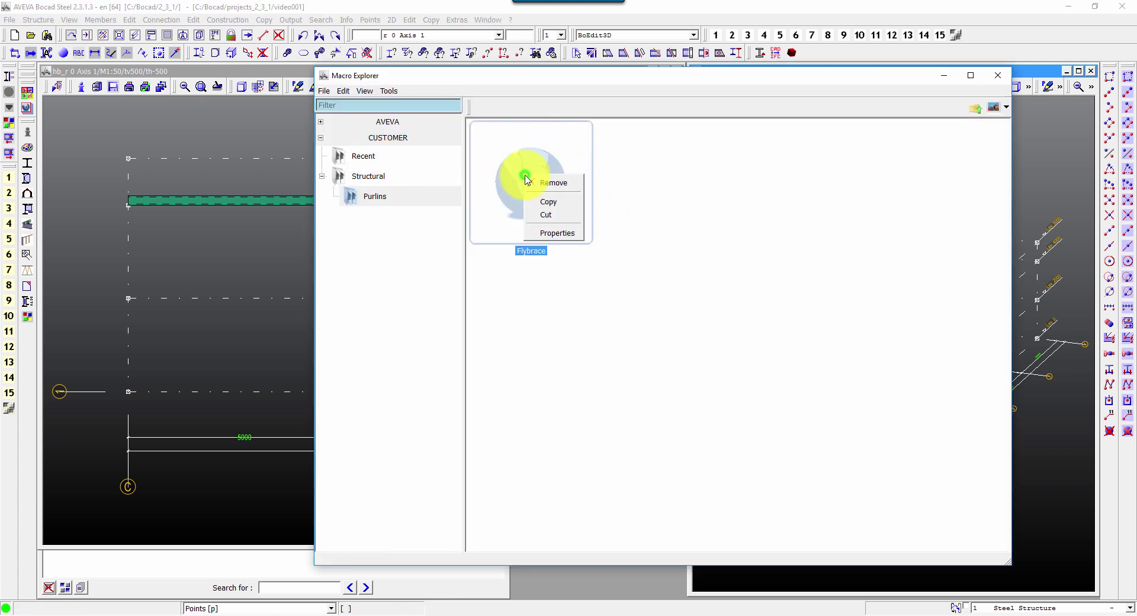
pyautogui.click(578, 232)
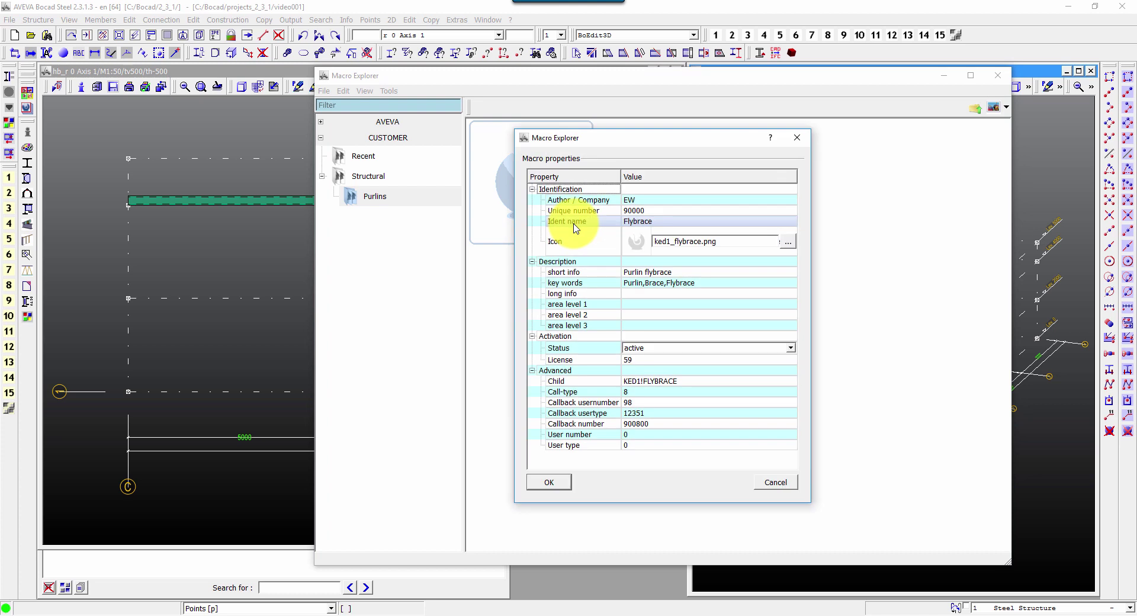
pyautogui.click(638, 221)
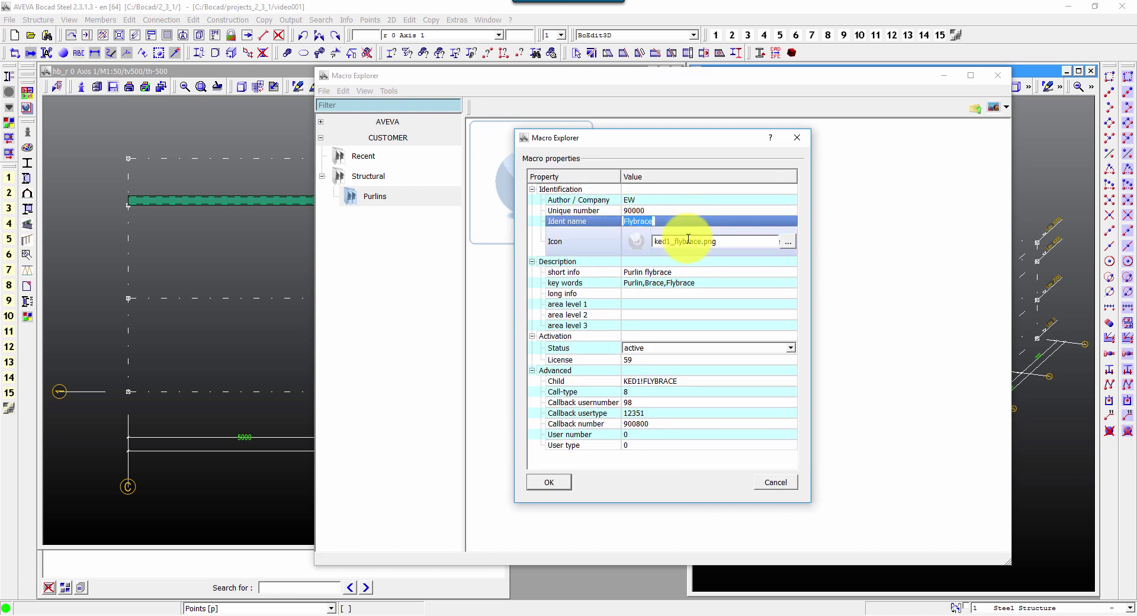
# Step: Set the macro icon to ked101.png and the Child to KED101
pyautogui.doubleClick(685, 241)
pyautogui.click(788, 242)
pyautogui.doubleClick(794, 247)
pyautogui.click(682, 382)
pyautogui.click(690, 382)
pyautogui.write('KED101')
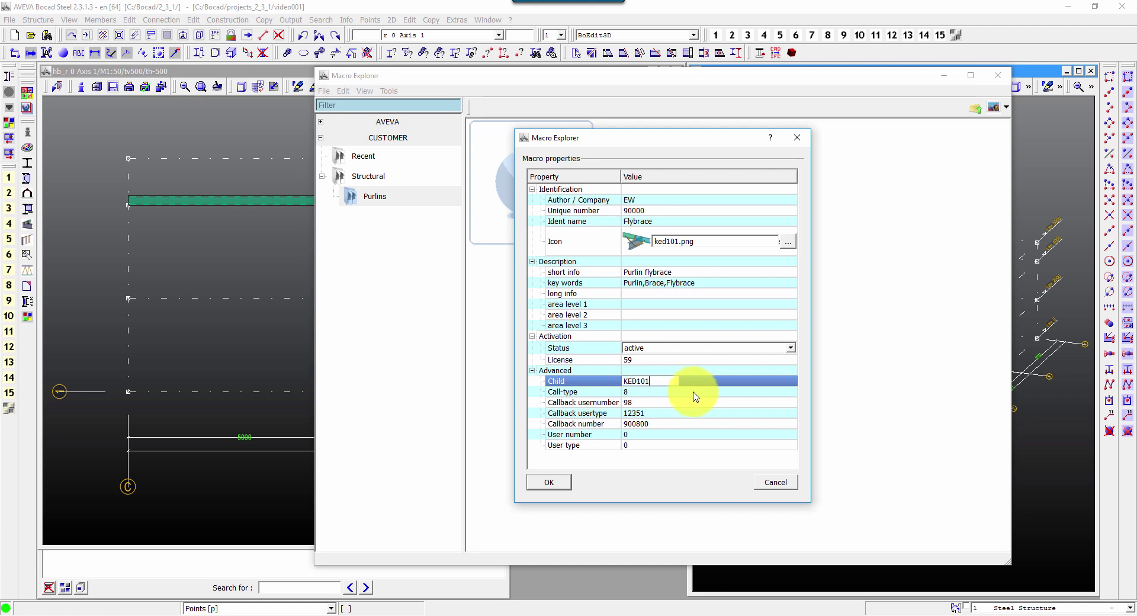
pyautogui.click(691, 402)
# Step: Confirm the property changes and run Flybrace, opening the KED101 joint with [default] settings
pyautogui.click(551, 483)
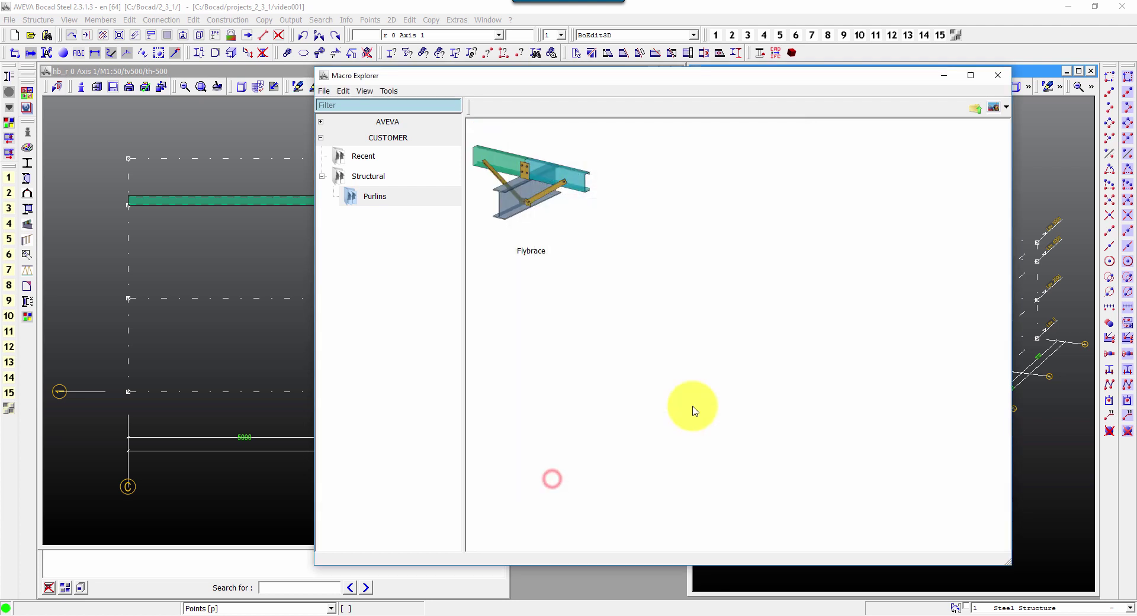
pyautogui.click(536, 167)
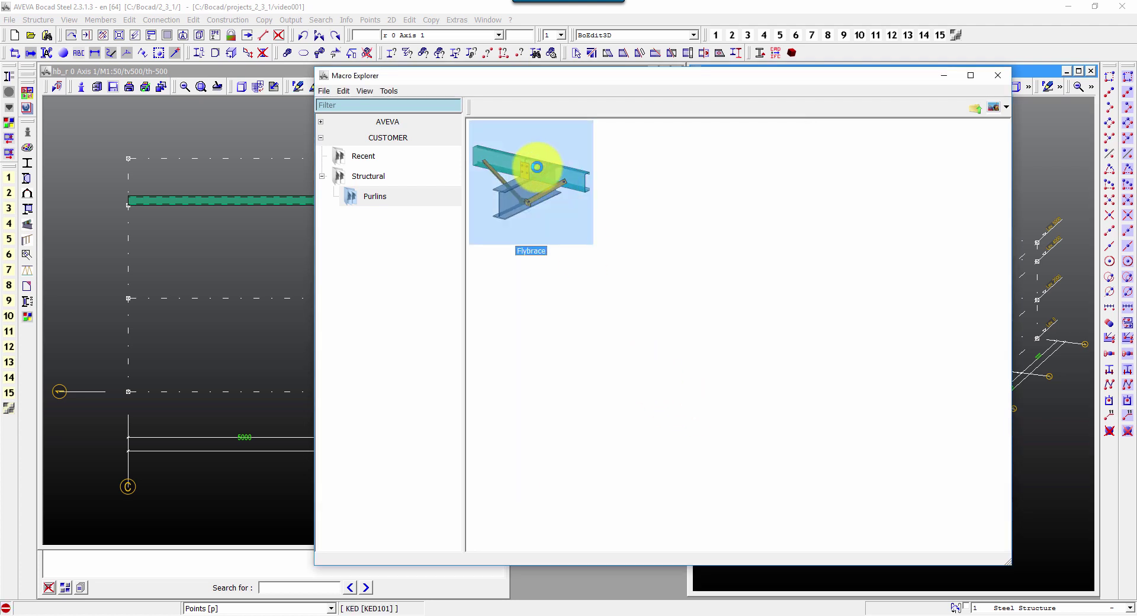
pyautogui.doubleClick(536, 167)
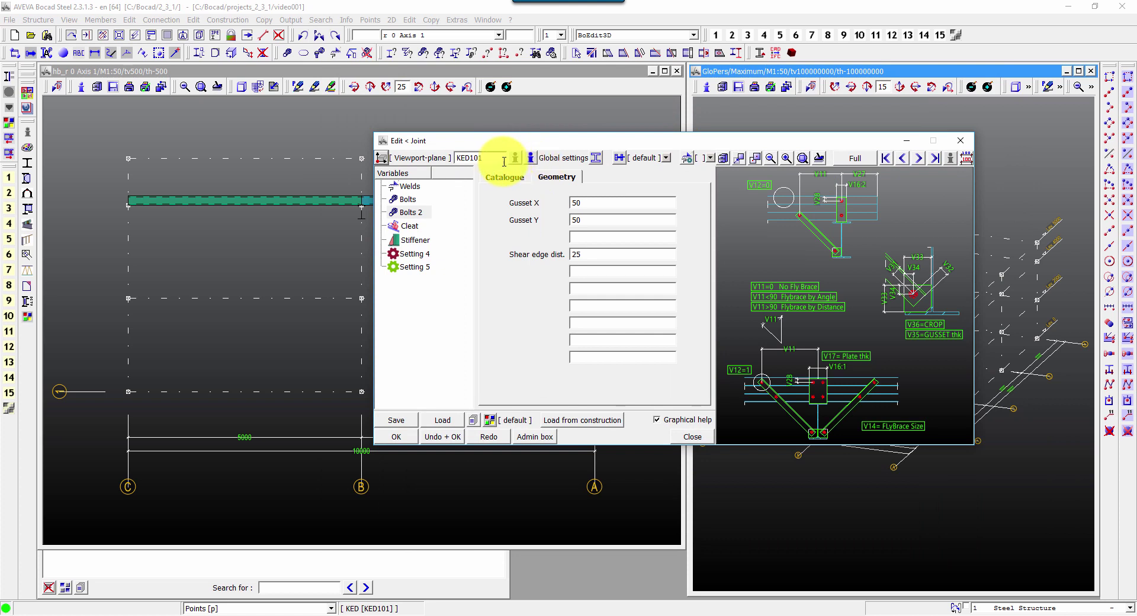
pyautogui.moveTo(496, 159); pyautogui.dragTo(451, 157)
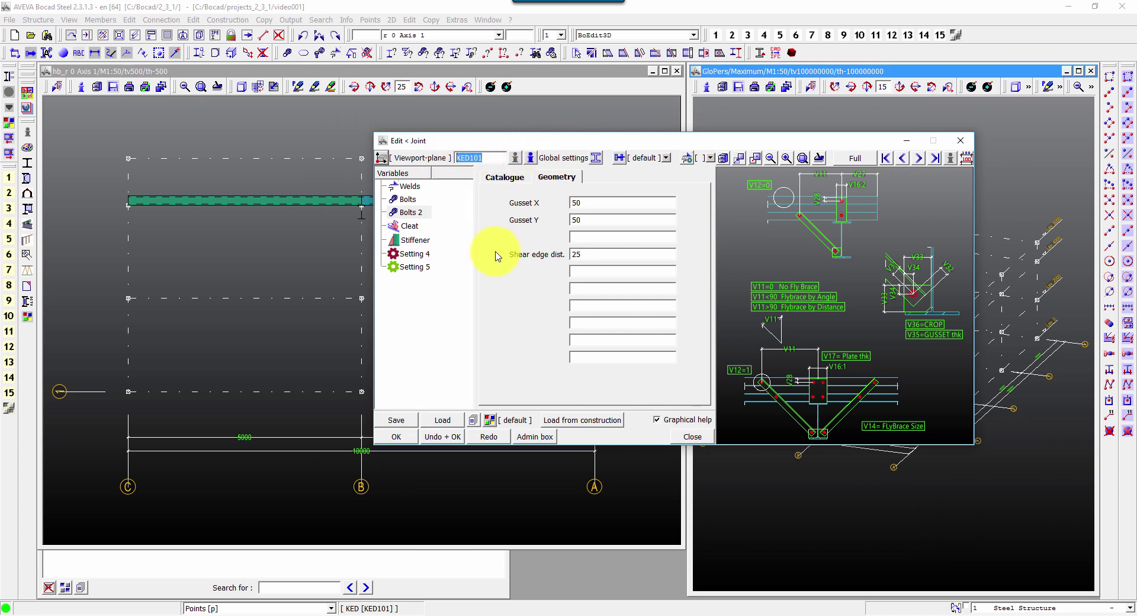
pyautogui.click(510, 299)
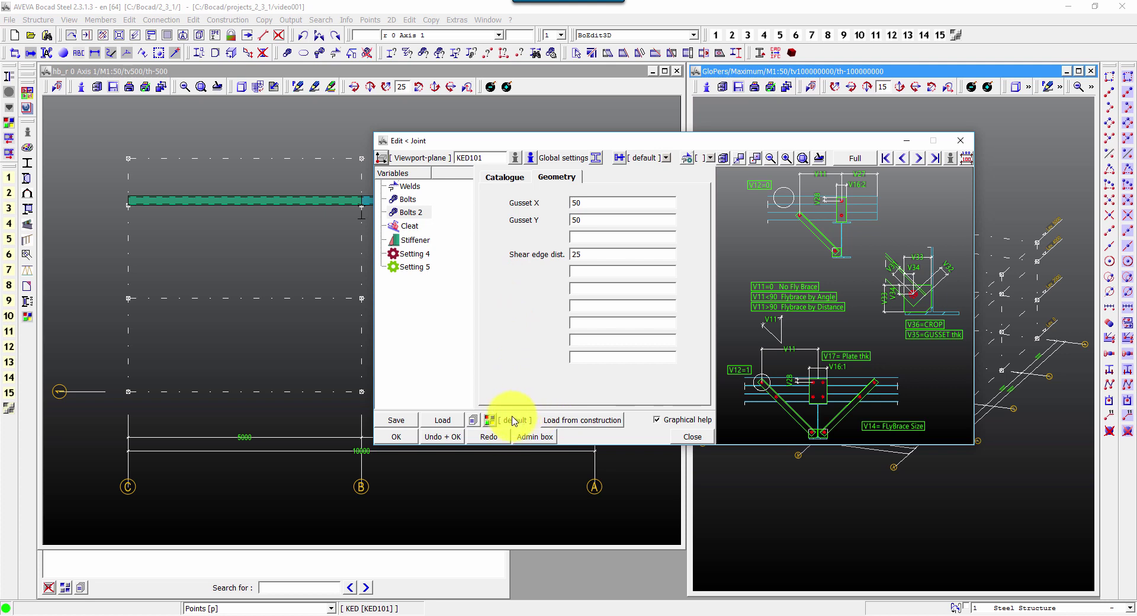